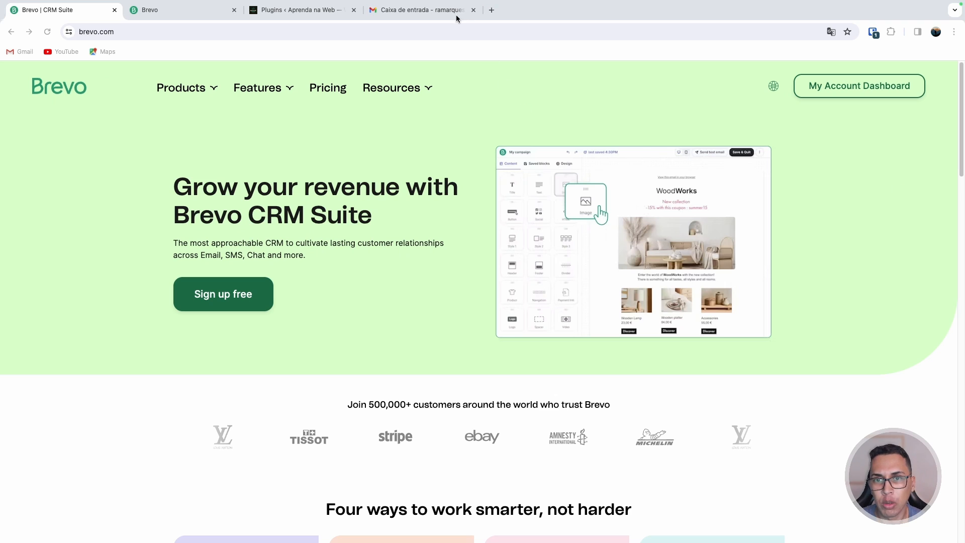
Open the Brevo pricing page and compare the Free and Starter plans' e-mail sending limits
{"action": "left_click", "coordinate": [438, 15]}
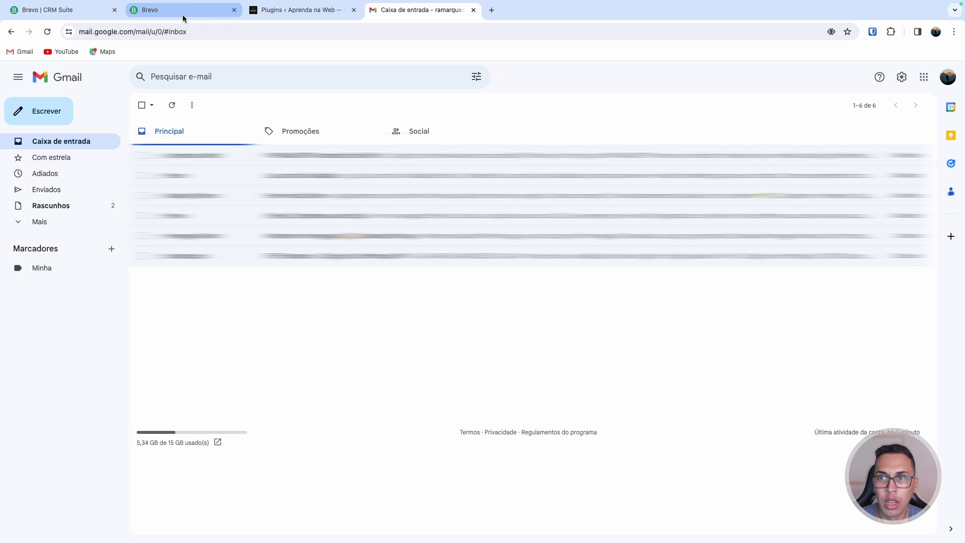
{"action": "left_click", "coordinate": [84, 16]}
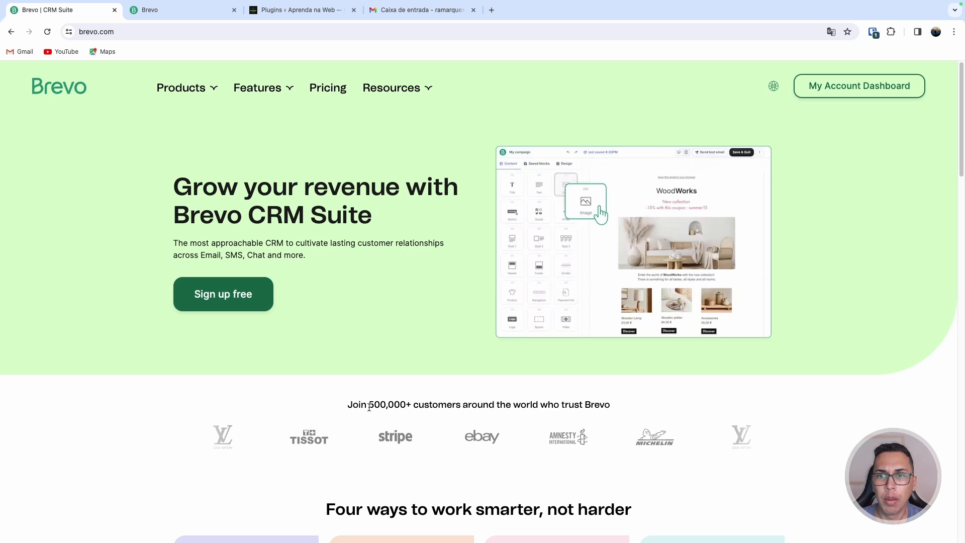
{"action": "left_click", "coordinate": [337, 91]}
{"action": "scroll", "coordinate": [327, 199], "scroll_direction": "down", "scroll_amount": 3}
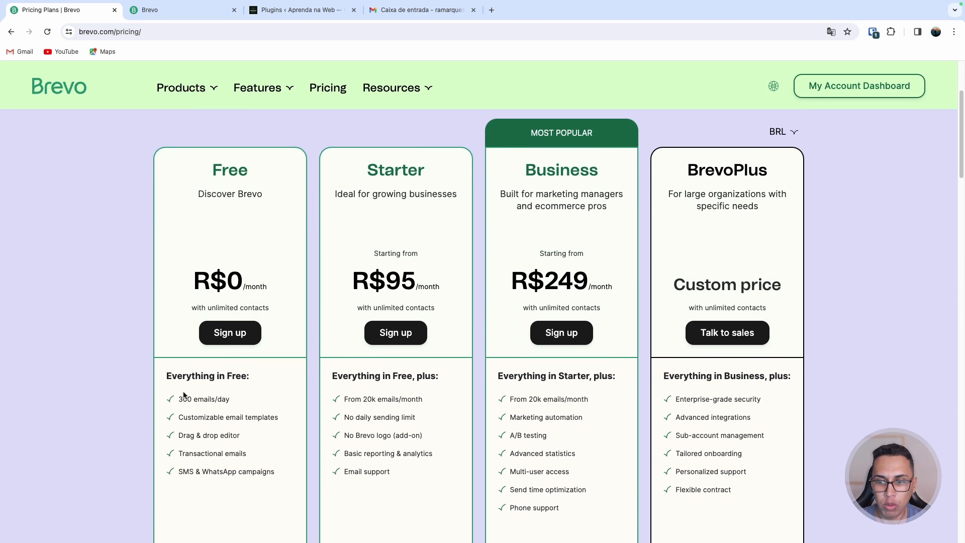
{"action": "left_click_drag", "start_coordinate": [183, 398], "coordinate": [232, 399]}
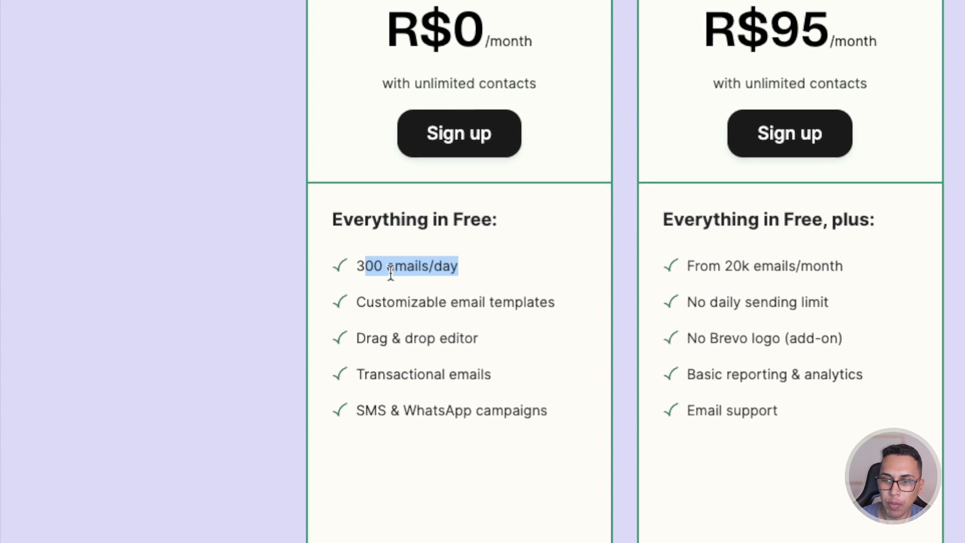
{"action": "left_click", "coordinate": [189, 401]}
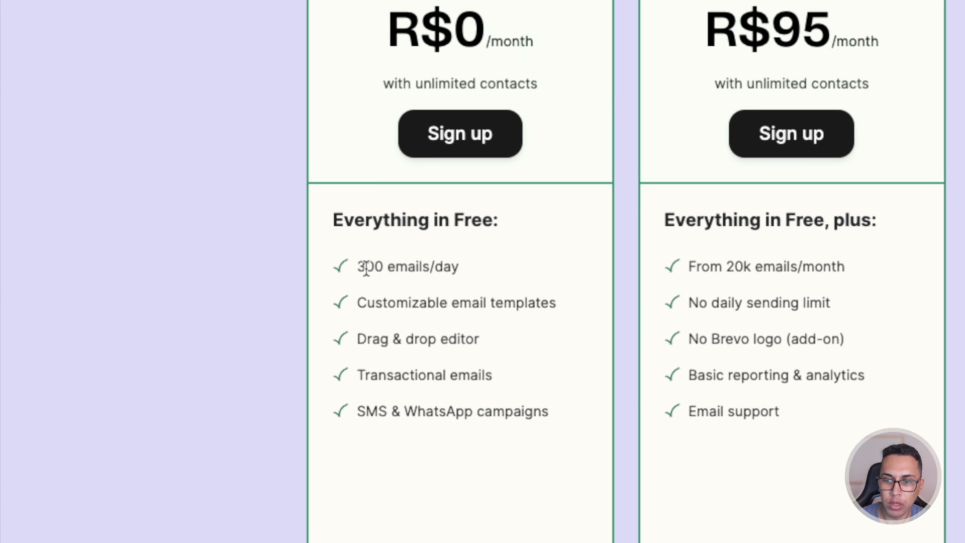
{"action": "left_click_drag", "start_coordinate": [357, 267], "coordinate": [468, 270]}
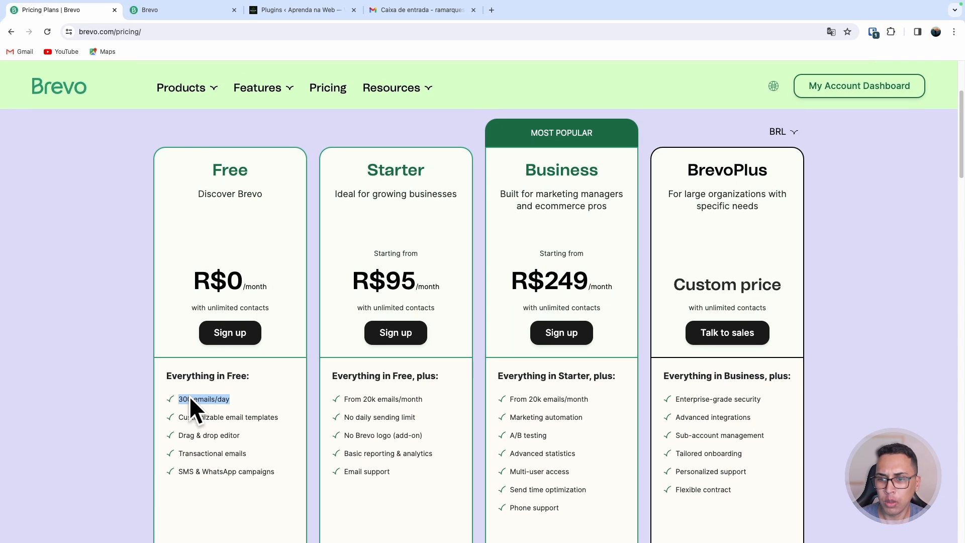
{"action": "left_click", "coordinate": [190, 400]}
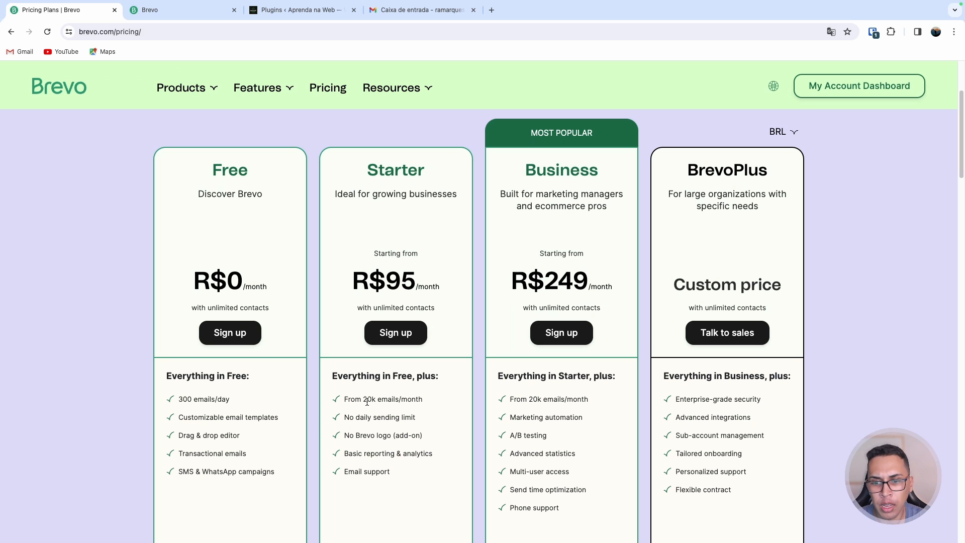
{"action": "left_click_drag", "start_coordinate": [364, 399], "coordinate": [376, 400]}
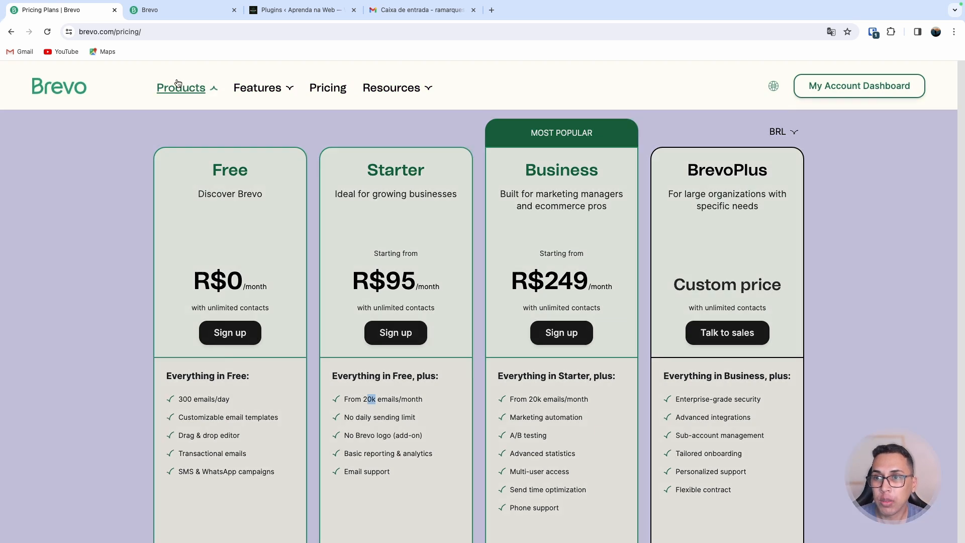
Search the WordPress plugin directory for SMTP, then install and activate the WP Mail SMTP plugin
{"action": "left_click", "coordinate": [151, 10]}
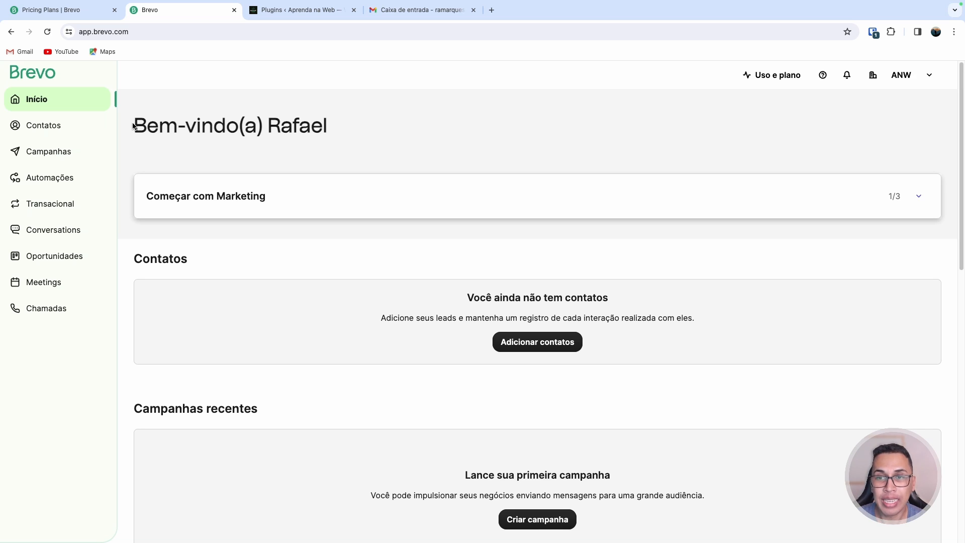
{"action": "left_click", "coordinate": [295, 12]}
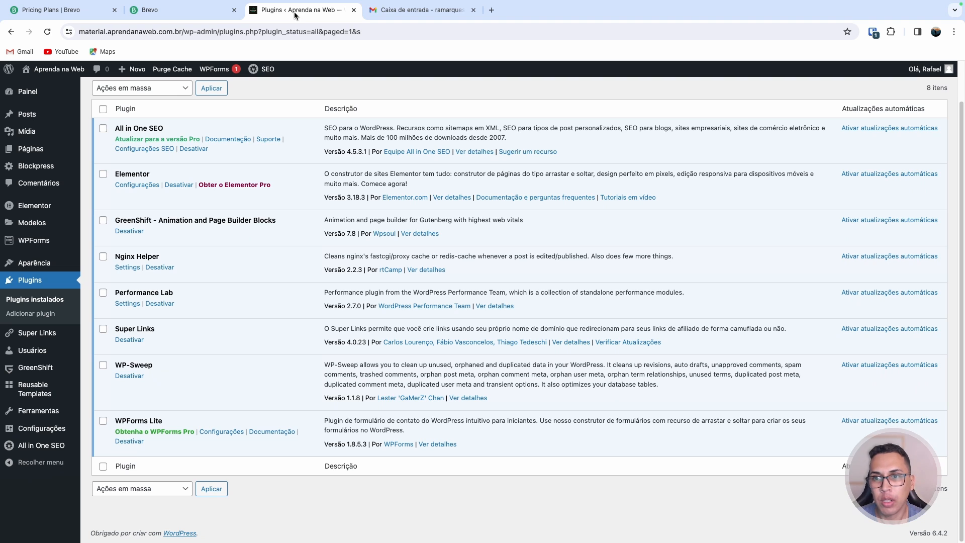
{"action": "left_click", "coordinate": [31, 91]}
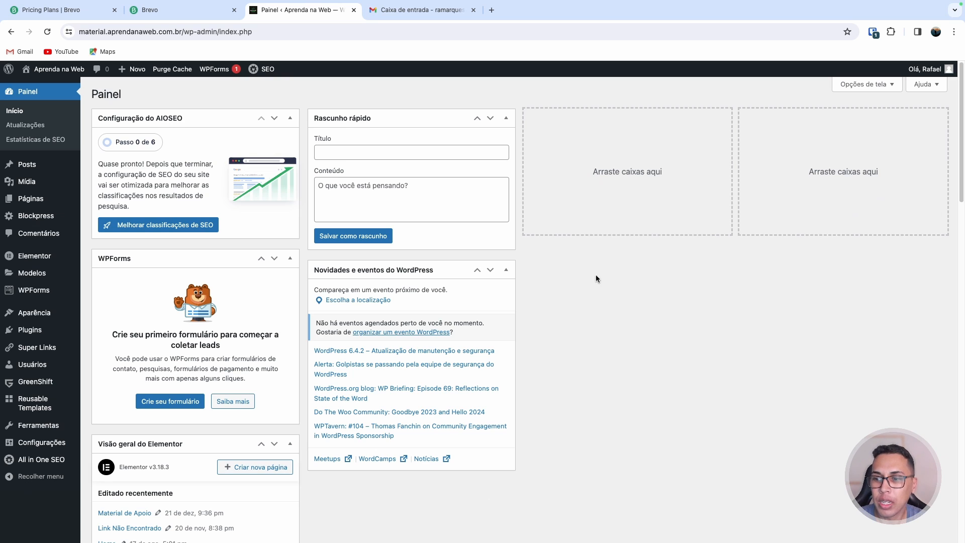
{"action": "mouse_move", "coordinate": [50, 330]}
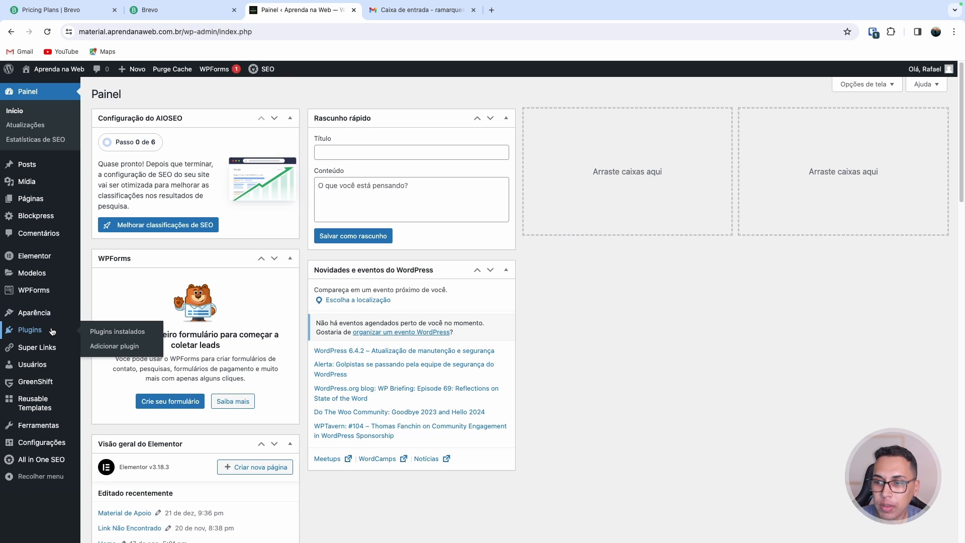
{"action": "left_click", "coordinate": [105, 346]}
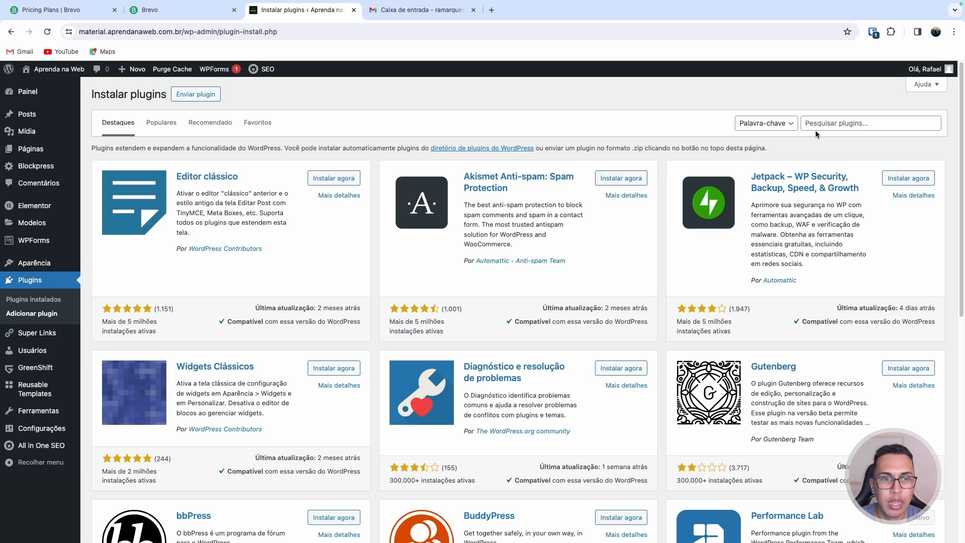
{"action": "left_click", "coordinate": [827, 123]}
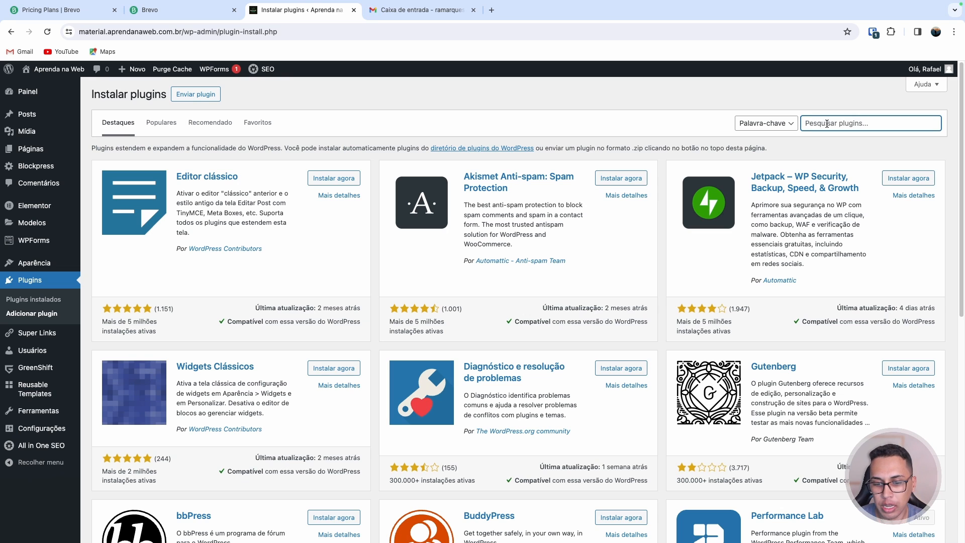
{"action": "type", "text": "SMTP"}
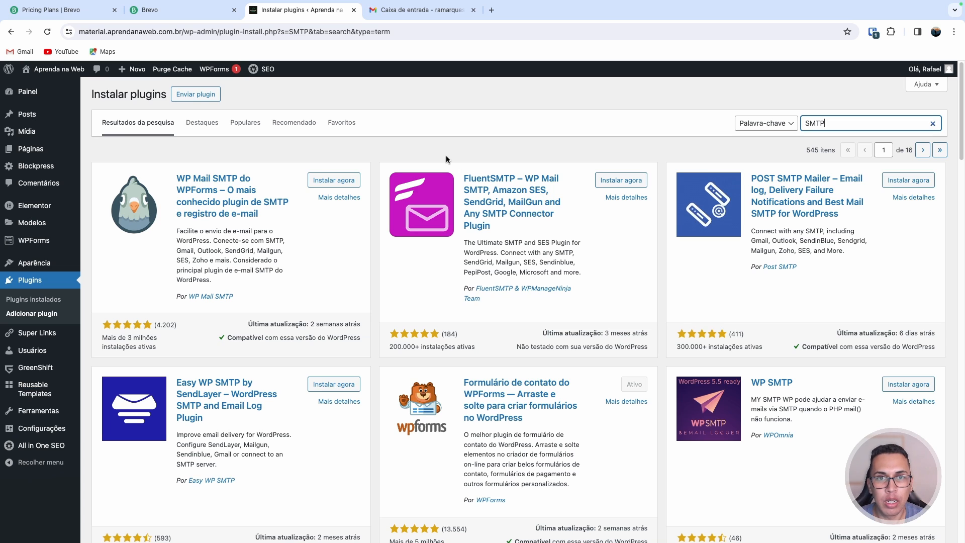
{"action": "left_click", "coordinate": [328, 183]}
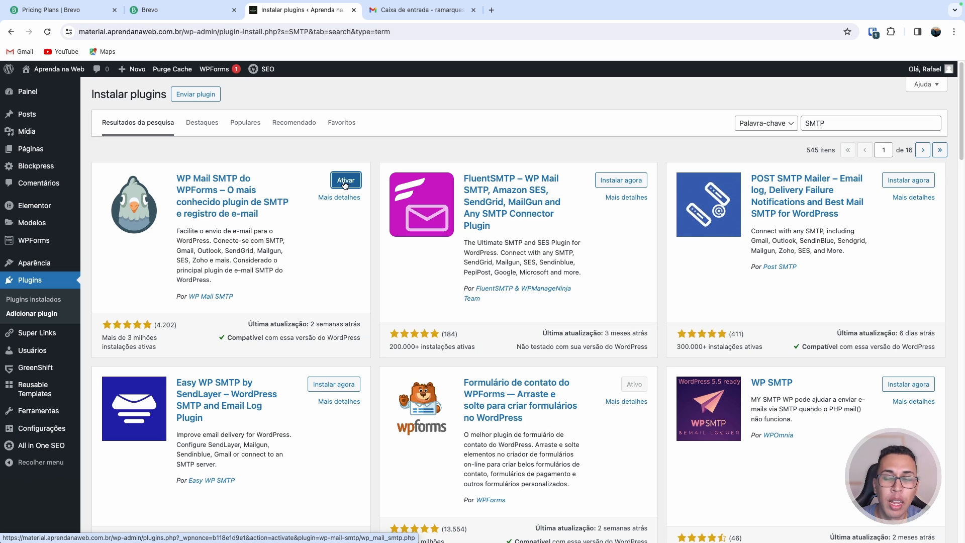
{"action": "left_click", "coordinate": [347, 186]}
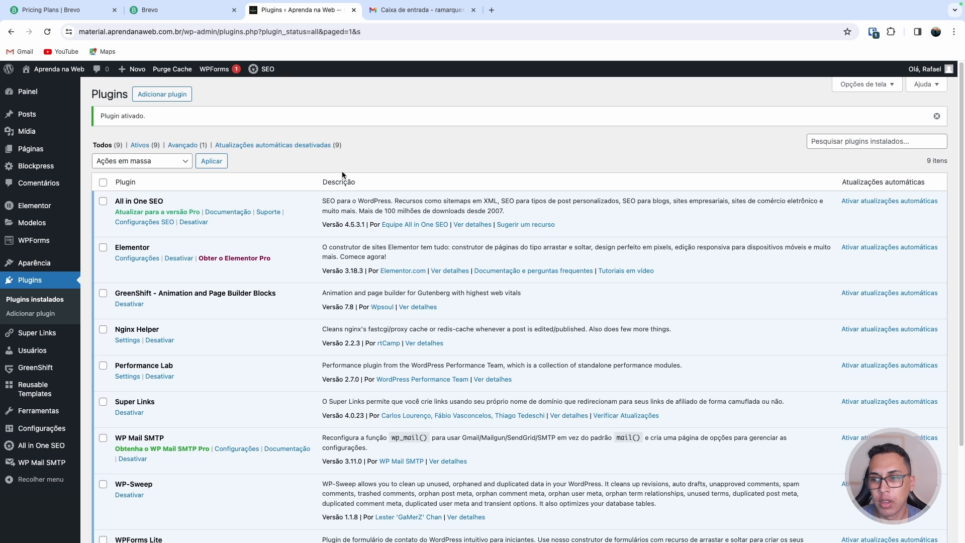
Open the WP Mail SMTP settings and review the sender e-mail and sender name fields
{"action": "scroll", "coordinate": [242, 295], "scroll_direction": "down", "scroll_amount": 3}
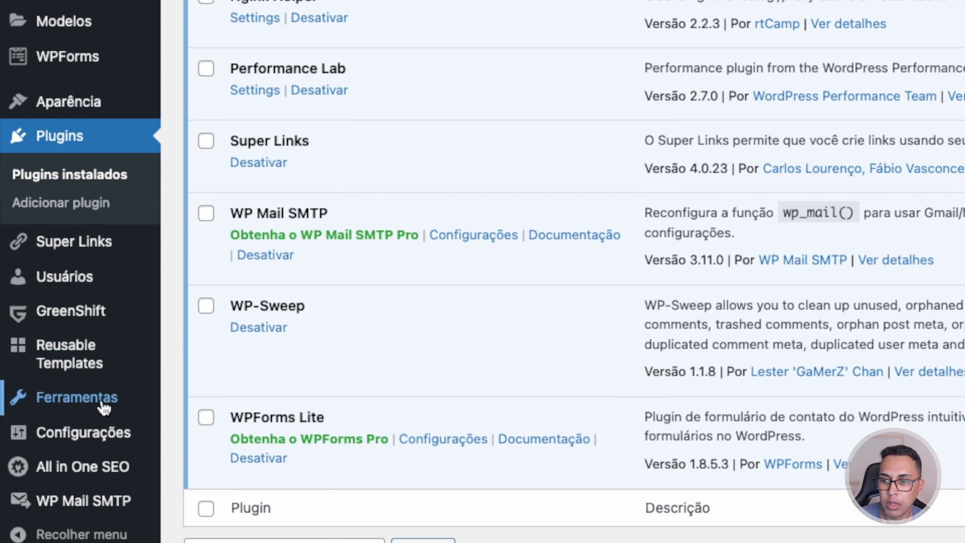
{"action": "mouse_move", "coordinate": [40, 431]}
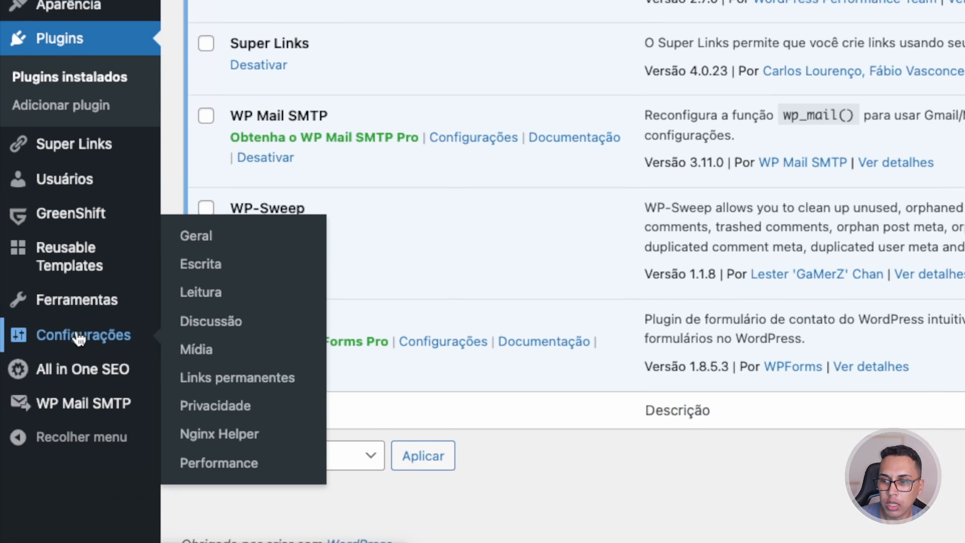
{"action": "mouse_move", "coordinate": [65, 409]}
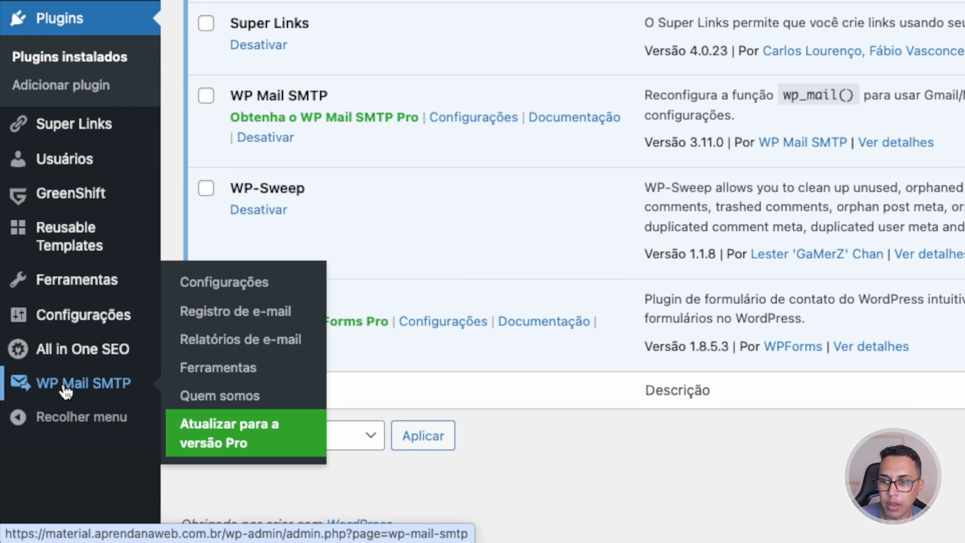
{"action": "left_click", "coordinate": [245, 292]}
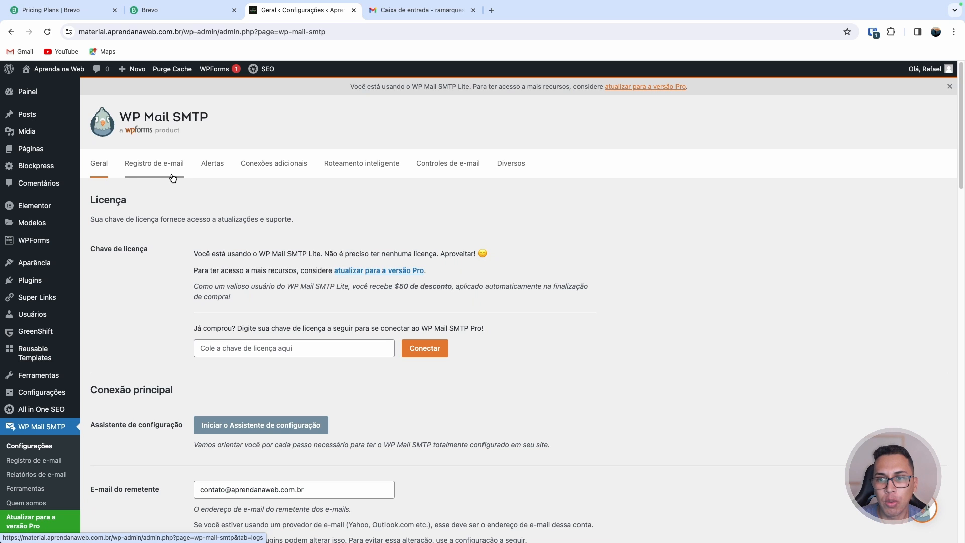
{"action": "scroll", "coordinate": [192, 176], "scroll_direction": "down", "scroll_amount": 1}
{"action": "scroll", "coordinate": [193, 177], "scroll_direction": "down", "scroll_amount": 5}
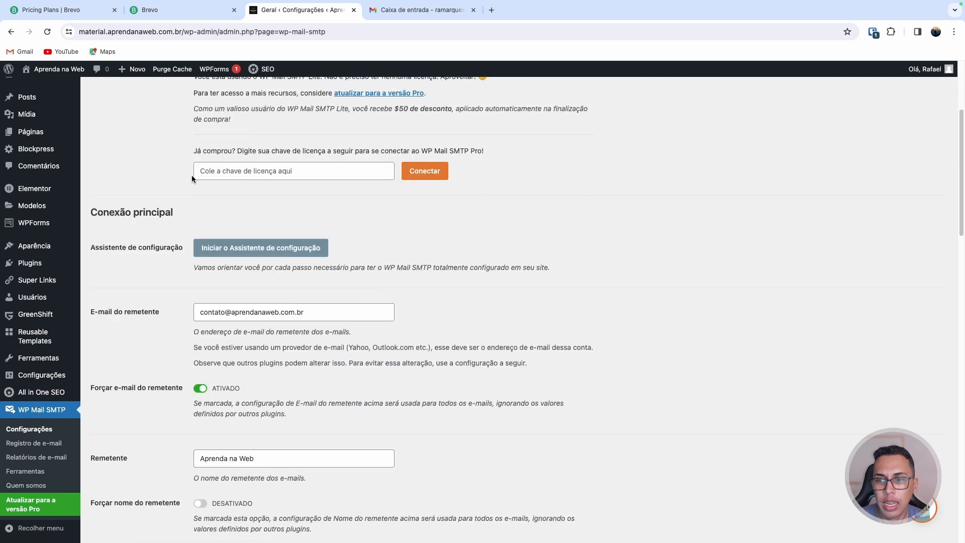
{"action": "left_click_drag", "start_coordinate": [150, 147], "coordinate": [100, 146]}
{"action": "scroll", "coordinate": [156, 191], "scroll_direction": "down", "scroll_amount": 1}
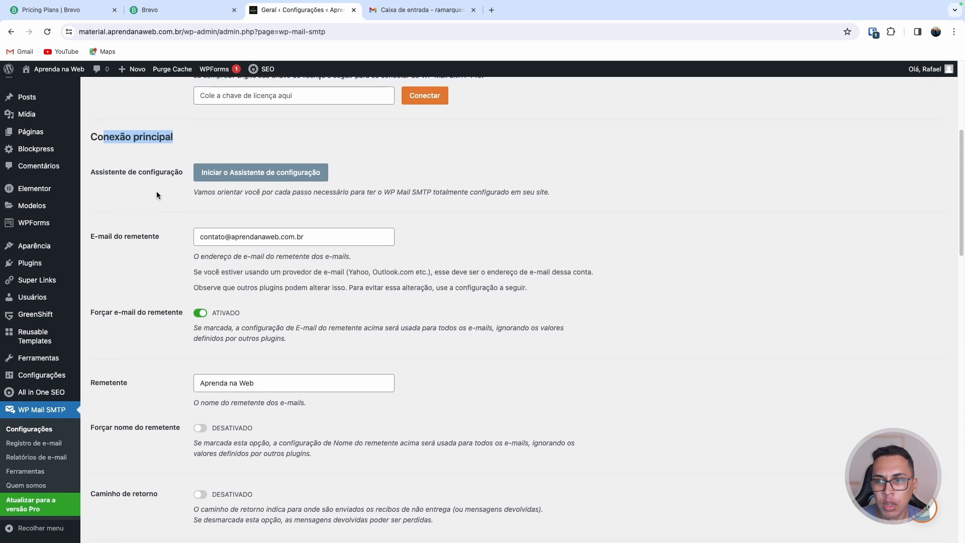
{"action": "left_click_drag", "start_coordinate": [304, 230], "coordinate": [190, 230]}
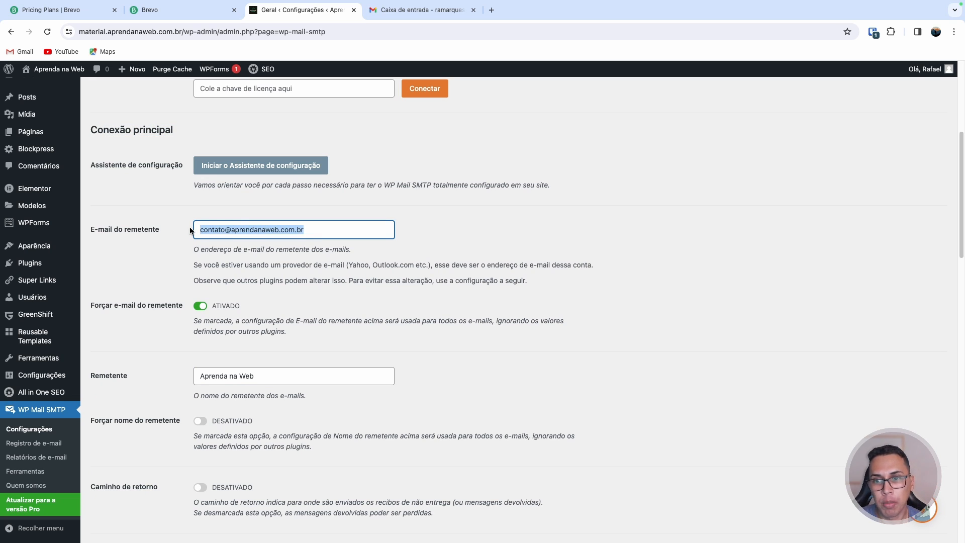
{"action": "scroll", "coordinate": [210, 292], "scroll_direction": "down", "scroll_amount": 2}
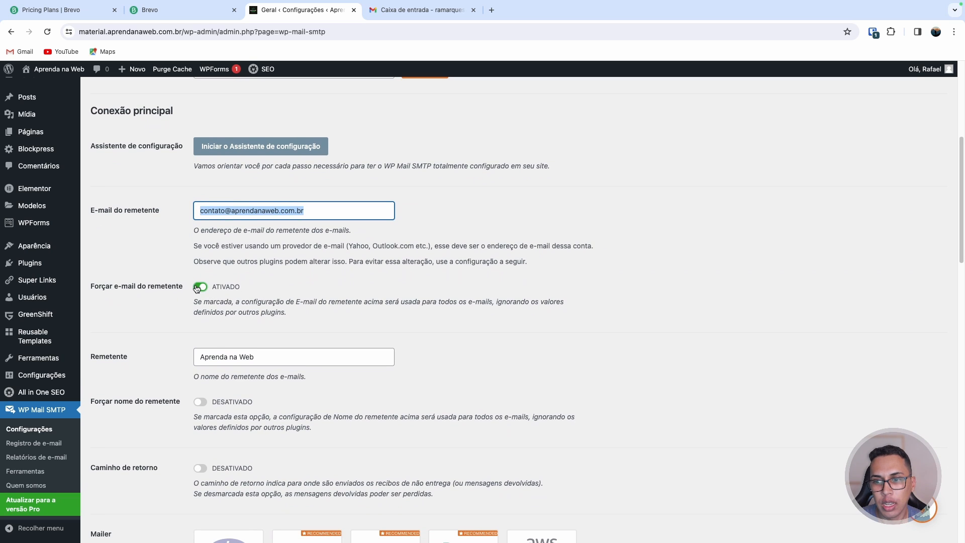
{"action": "scroll", "coordinate": [199, 291], "scroll_direction": "down", "scroll_amount": 3}
{"action": "left_click_drag", "start_coordinate": [265, 264], "coordinate": [200, 264]}
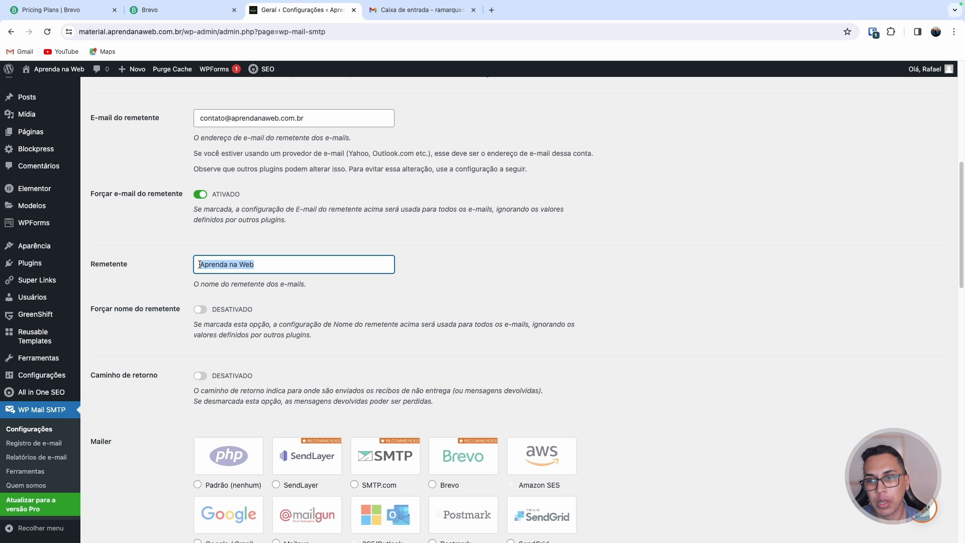
Review the Outro SMTP mailer's server, encryption, port and username settings
{"action": "scroll", "coordinate": [243, 248], "scroll_direction": "down", "scroll_amount": 12}
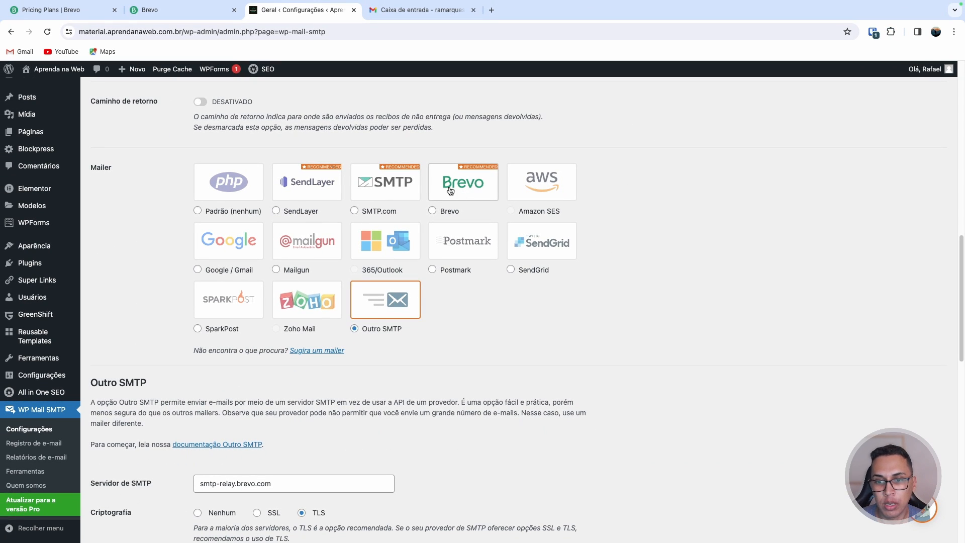
{"action": "scroll", "coordinate": [403, 215], "scroll_direction": "down", "scroll_amount": 1}
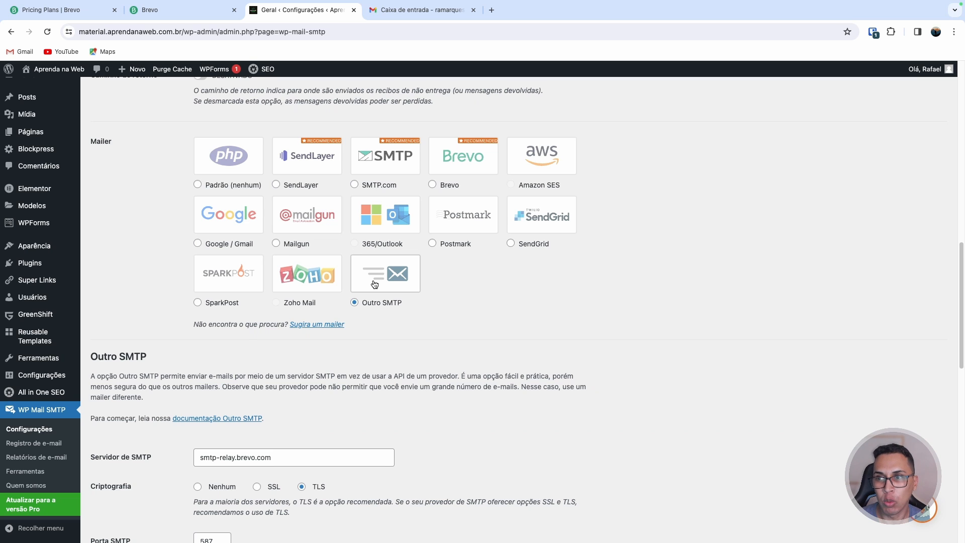
{"action": "scroll", "coordinate": [376, 286], "scroll_direction": "down", "scroll_amount": 1}
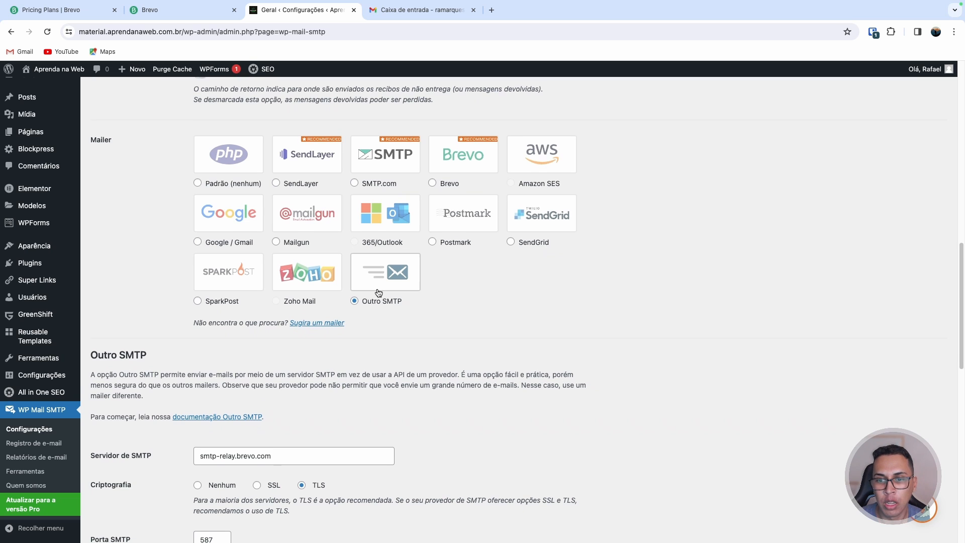
{"action": "scroll", "coordinate": [376, 284], "scroll_direction": "down", "scroll_amount": 5}
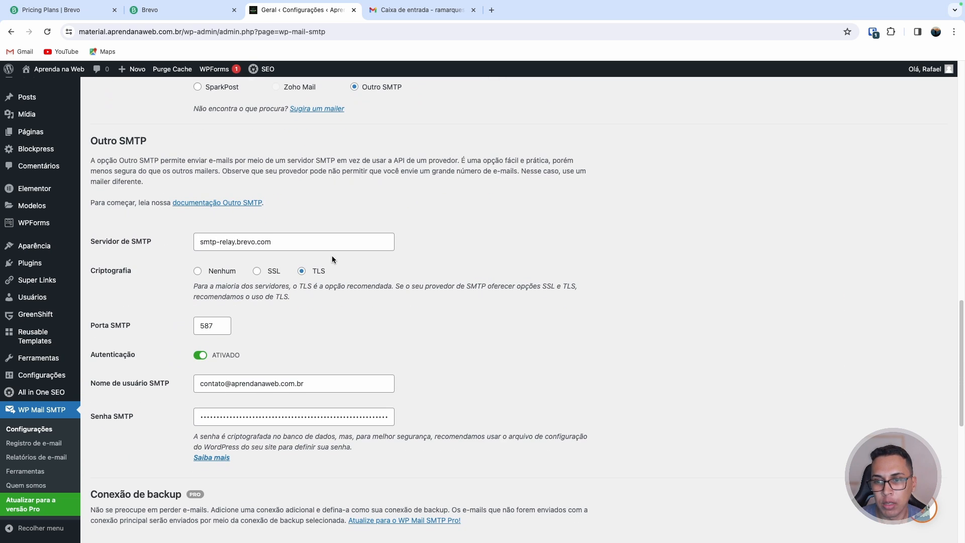
{"action": "scroll", "coordinate": [338, 246], "scroll_direction": "down", "scroll_amount": 1}
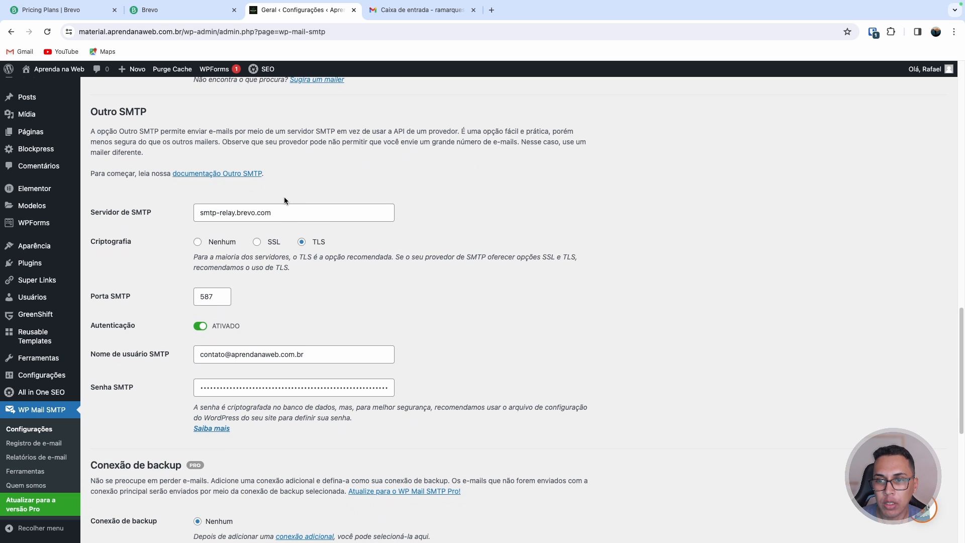
{"action": "left_click", "coordinate": [282, 212]}
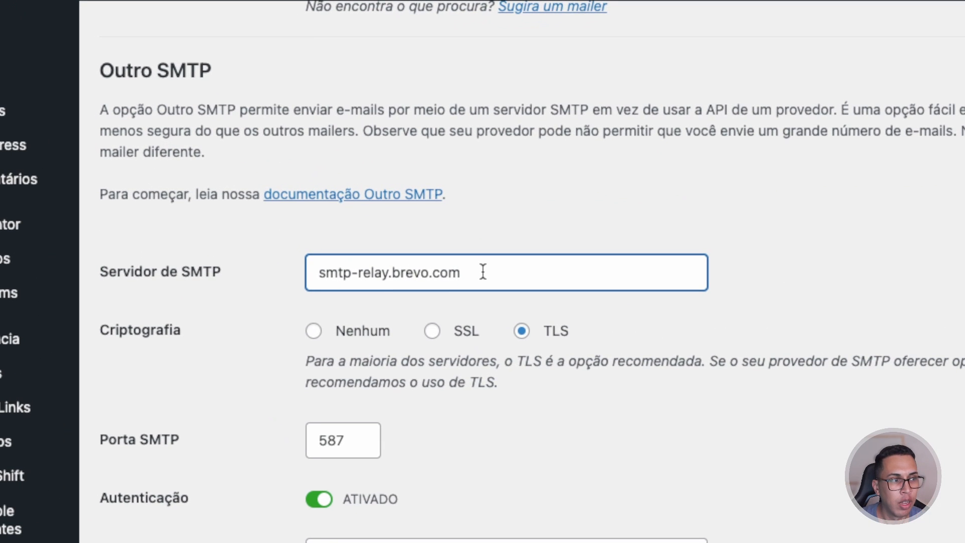
{"action": "left_click_drag", "start_coordinate": [482, 272], "coordinate": [295, 278]}
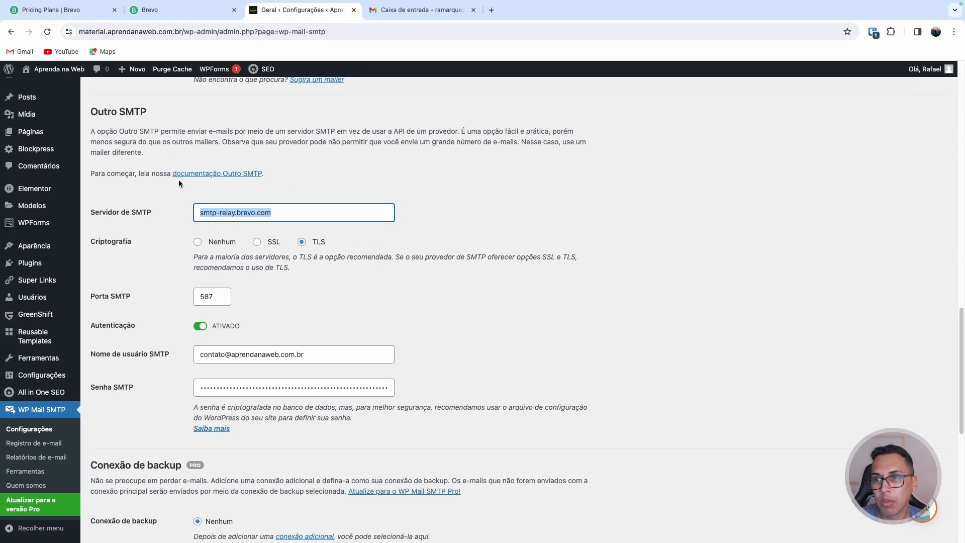
Open the SMTP & API settings page in the Brevo account
{"action": "left_click", "coordinate": [158, 10]}
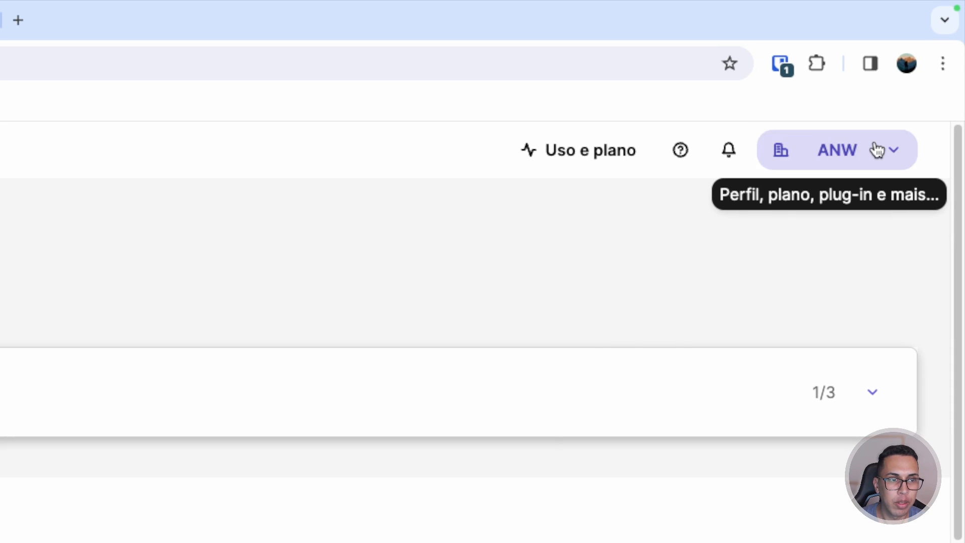
{"action": "left_click", "coordinate": [902, 109]}
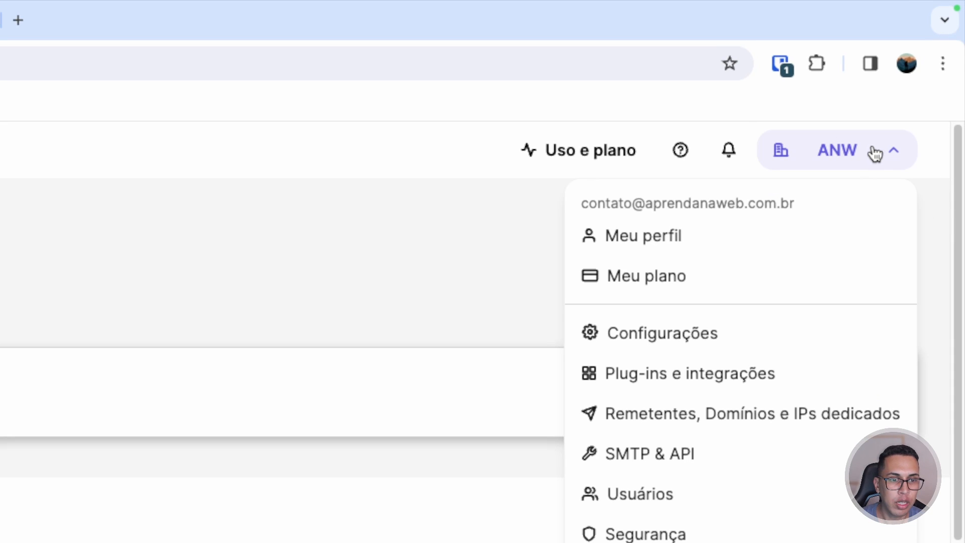
{"action": "left_click", "coordinate": [673, 460]}
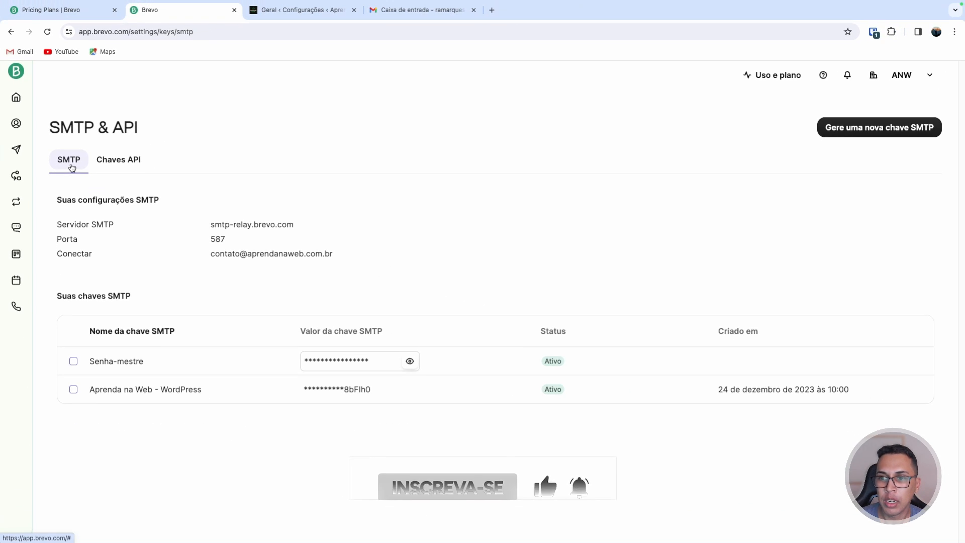
Compare Brevo's SMTP server, port and login with the plugin's server, port and username fields
{"action": "left_click_drag", "start_coordinate": [210, 224], "coordinate": [288, 226]}
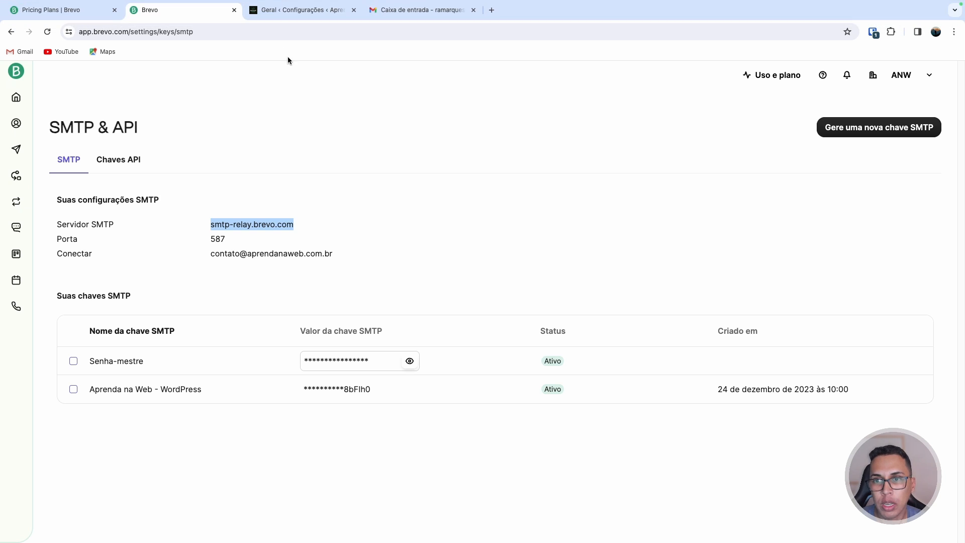
{"action": "left_click", "coordinate": [298, 12]}
{"action": "left_click", "coordinate": [296, 209]}
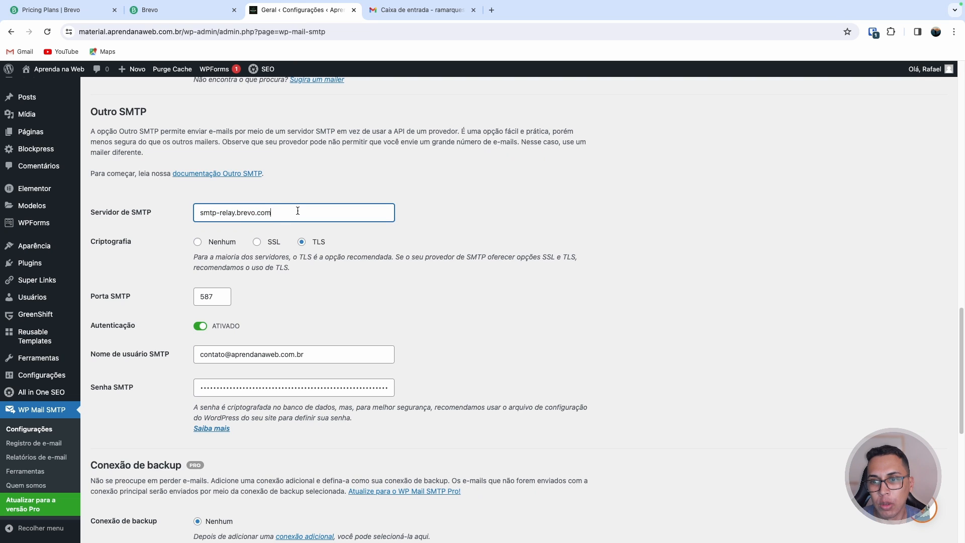
{"action": "left_click_drag", "start_coordinate": [298, 209], "coordinate": [191, 213]}
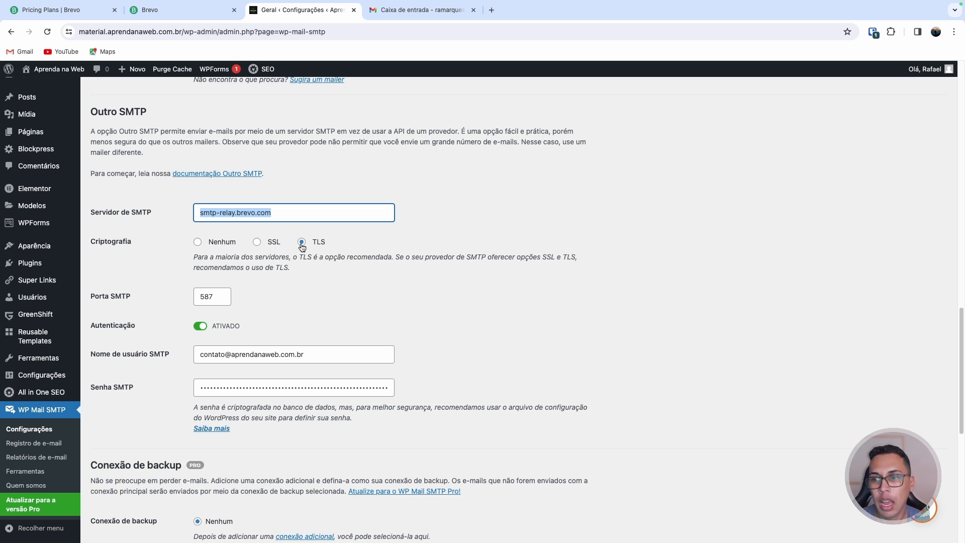
{"action": "left_click", "coordinate": [187, 13]}
{"action": "double_click", "coordinate": [214, 239]}
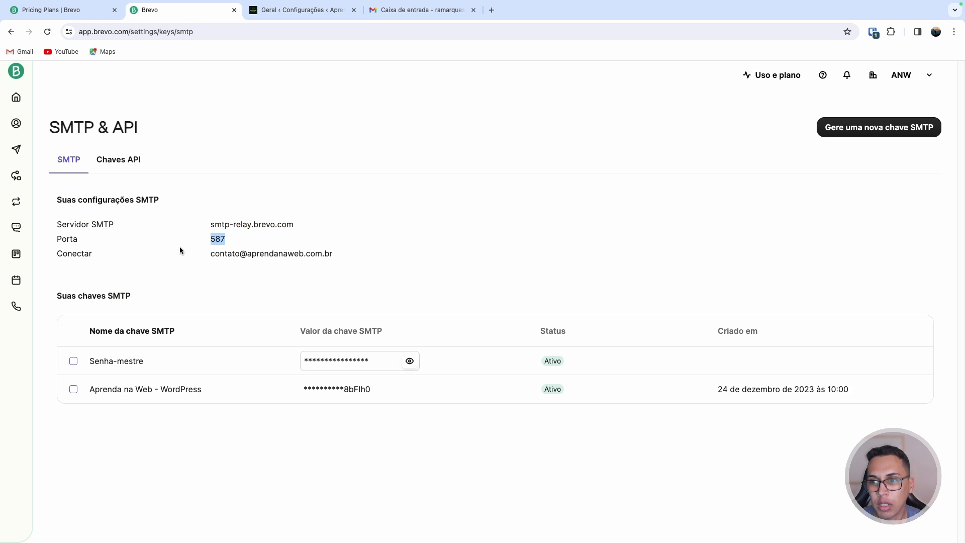
{"action": "left_click_drag", "start_coordinate": [210, 256], "coordinate": [336, 258]}
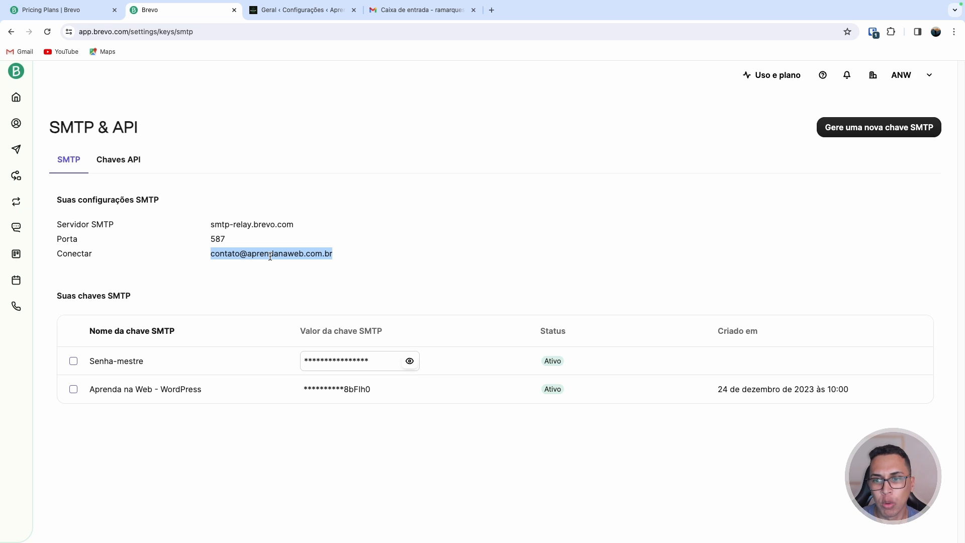
{"action": "left_click", "coordinate": [296, 10]}
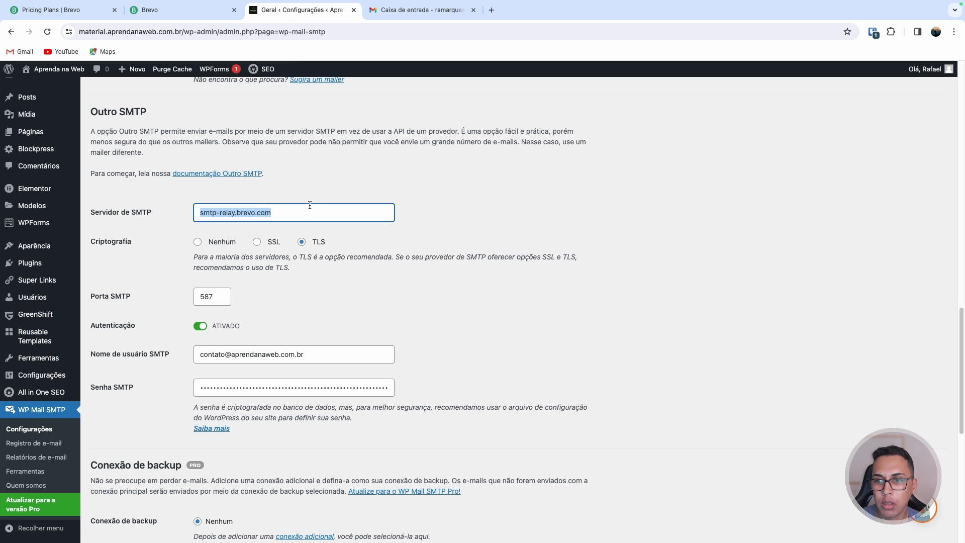
{"action": "scroll", "coordinate": [310, 205], "scroll_direction": "down", "scroll_amount": 1}
{"action": "left_click_drag", "start_coordinate": [308, 297], "coordinate": [175, 299]}
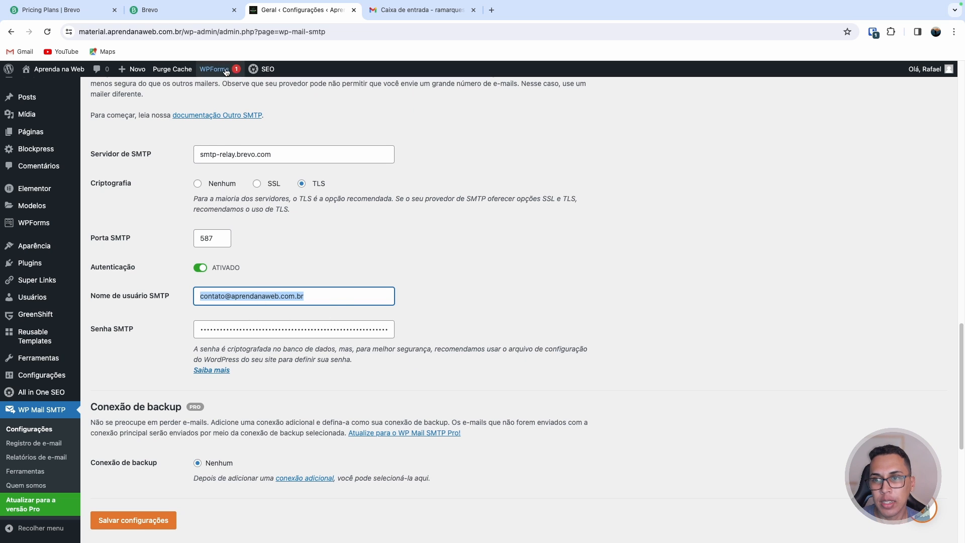
{"action": "left_click", "coordinate": [180, 17]}
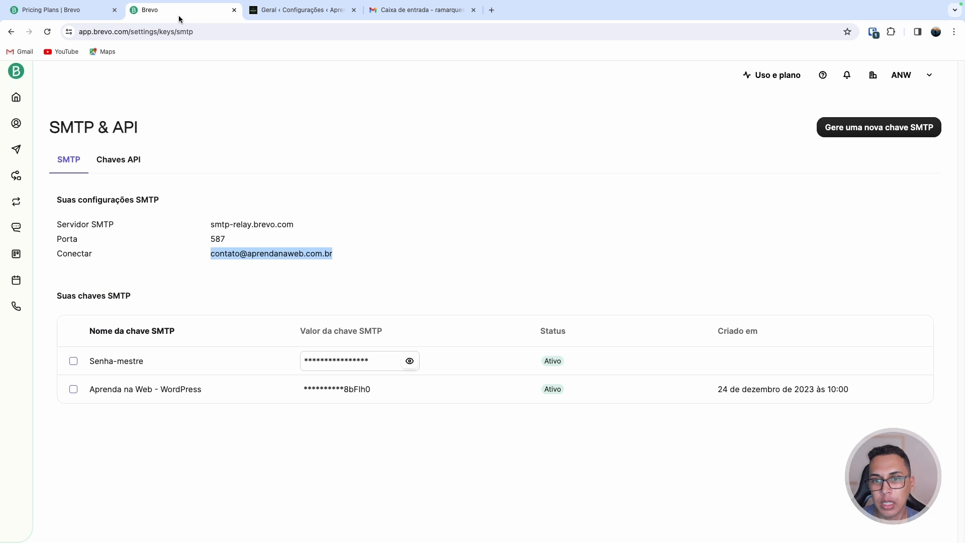
Generate a new Brevo SMTP key named Youtube and copy its value
{"action": "left_click", "coordinate": [863, 134]}
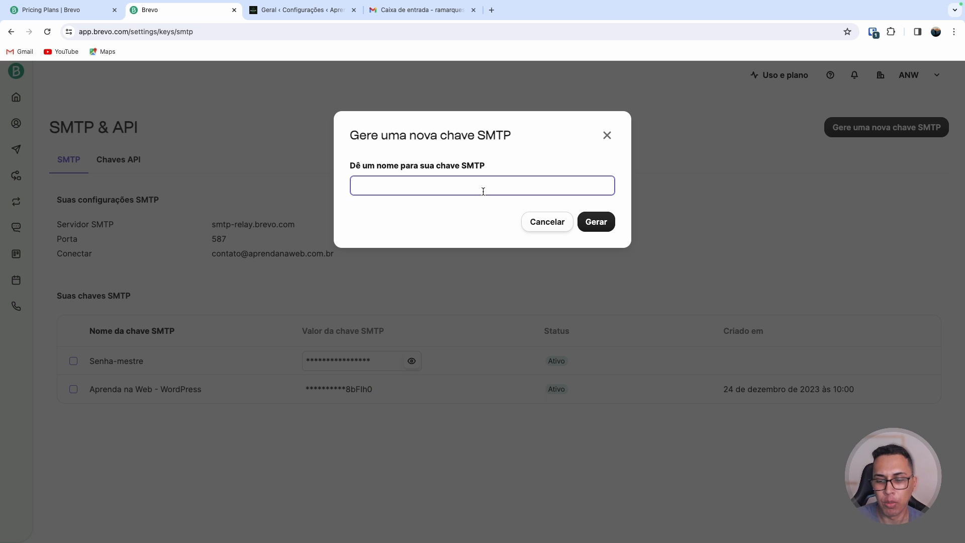
{"action": "type", "text": "Youtube"}
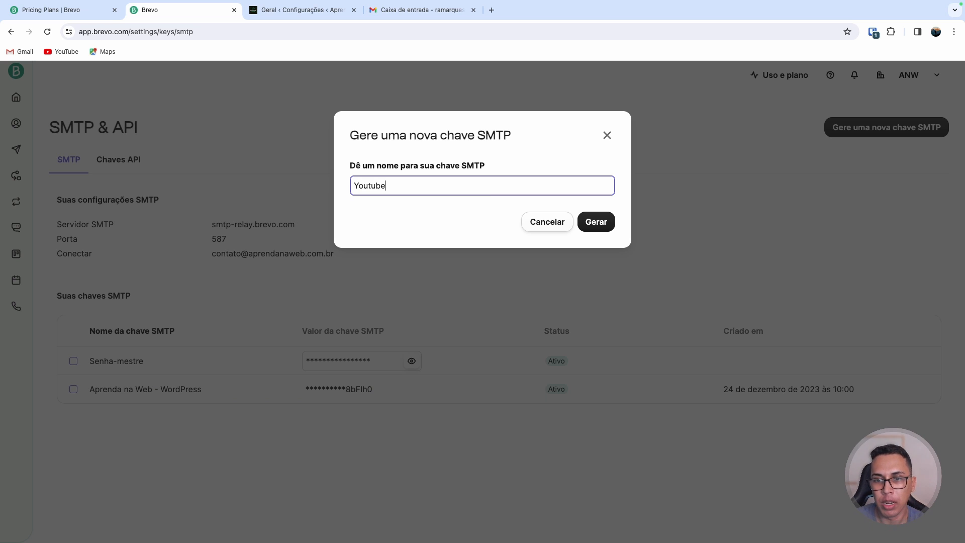
{"action": "left_click", "coordinate": [596, 222]}
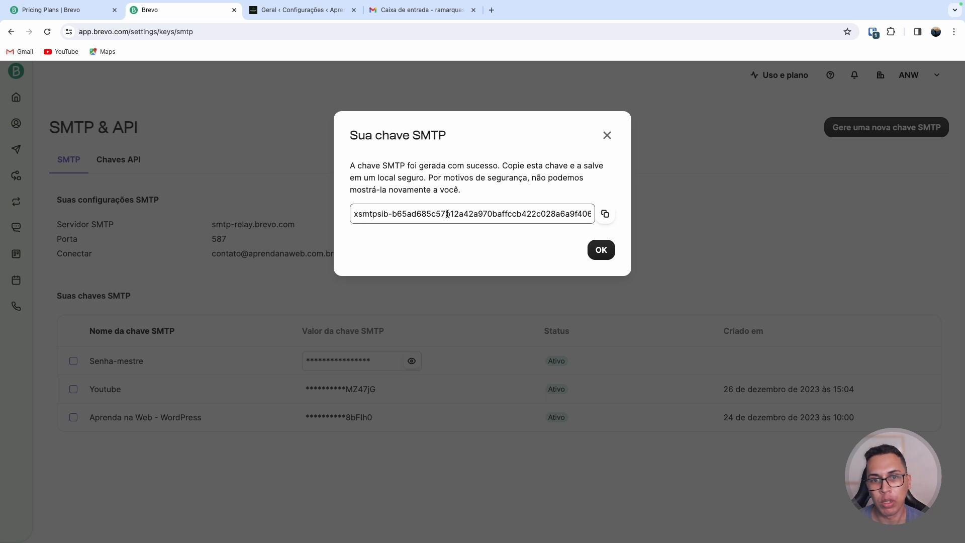
{"action": "left_click", "coordinate": [606, 214]}
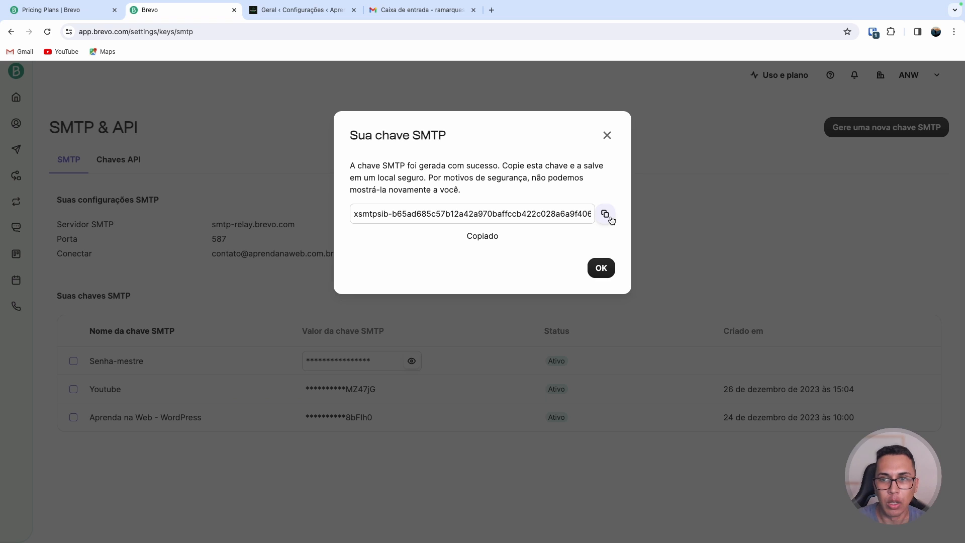
Paste the new SMTP key into the plugin's SMTP password field and save the settings
{"action": "left_click", "coordinate": [304, 14]}
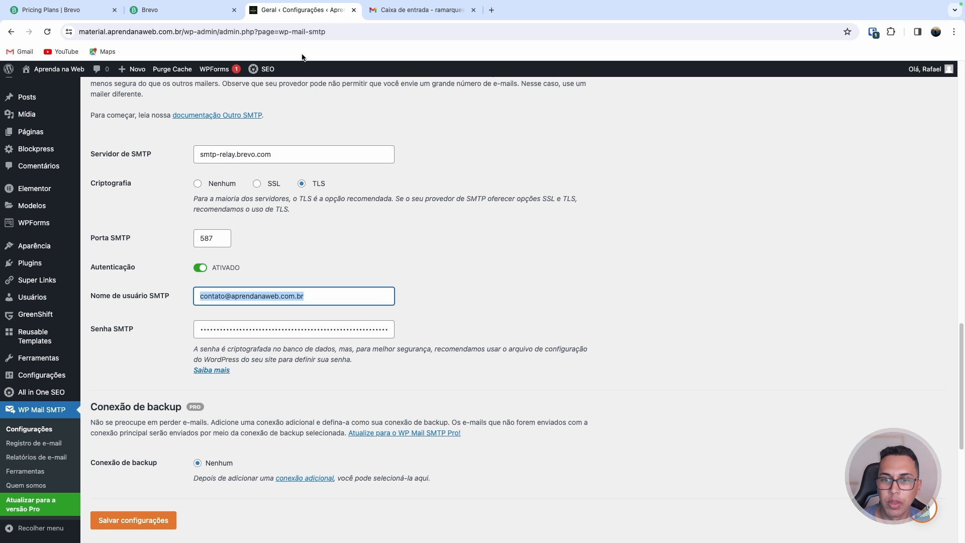
{"action": "left_click", "coordinate": [315, 327]}
{"action": "key", "text": "ctrl+a"}
{"action": "key", "text": "ctrl+v"}
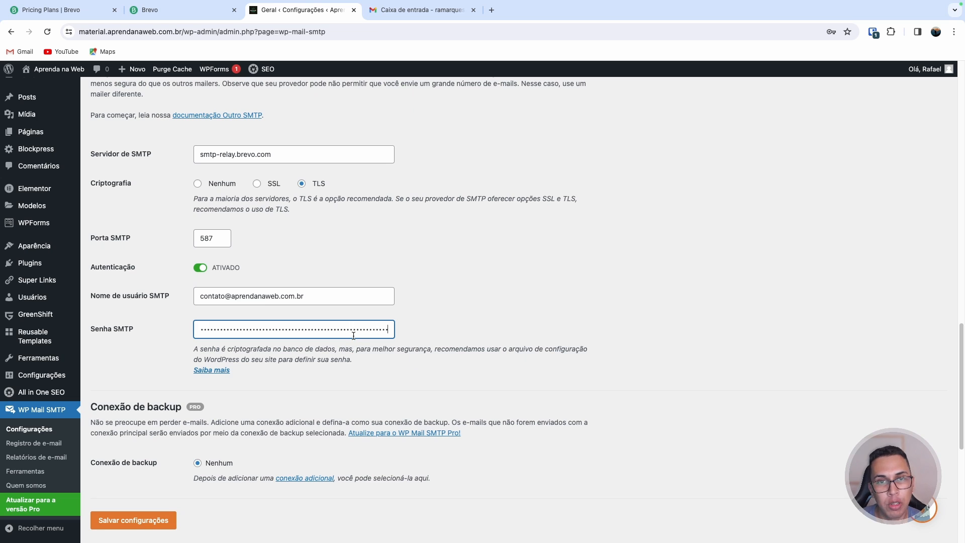
{"action": "left_click", "coordinate": [145, 521]}
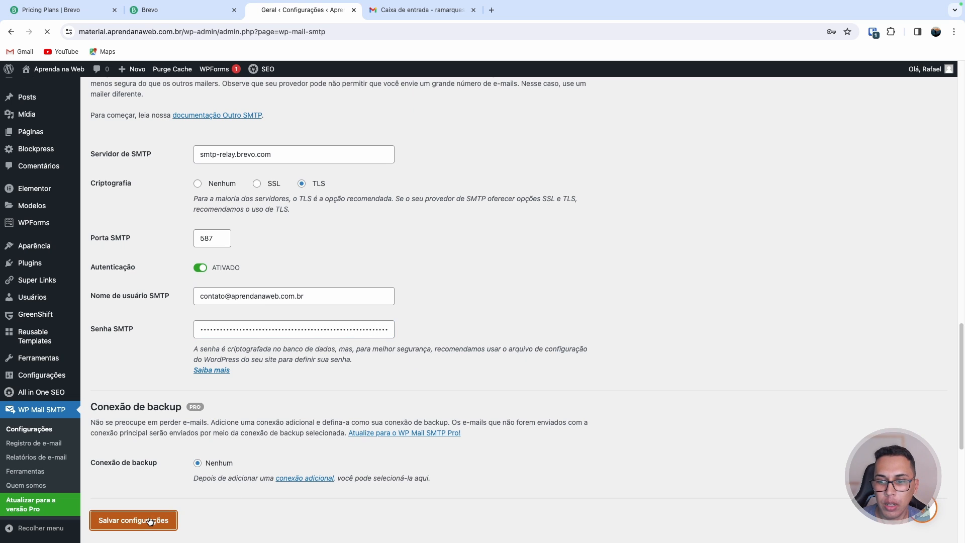
Review the saved-settings notice and the sender e-mail field
{"action": "left_click_drag", "start_coordinate": [107, 199], "coordinate": [228, 194]}
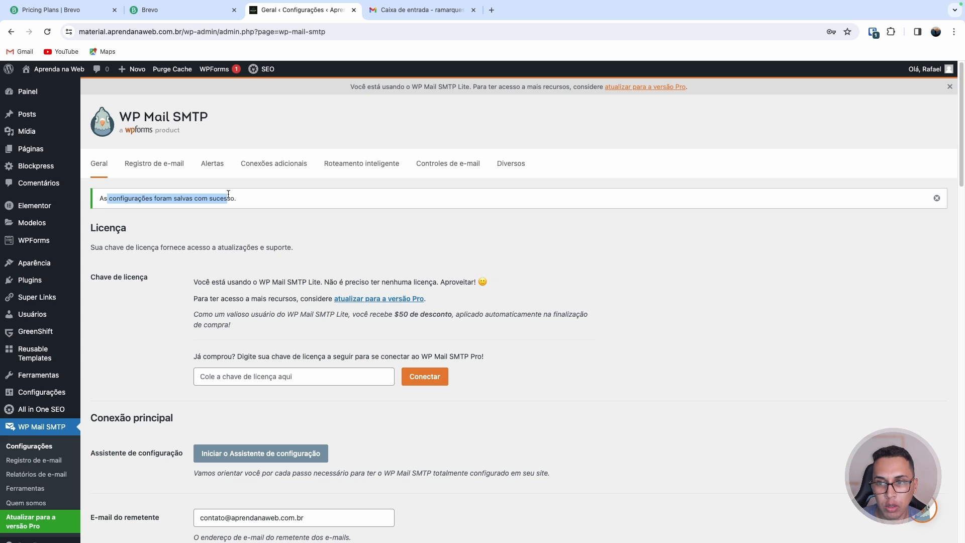
{"action": "scroll", "coordinate": [228, 194], "scroll_direction": "down", "scroll_amount": 7}
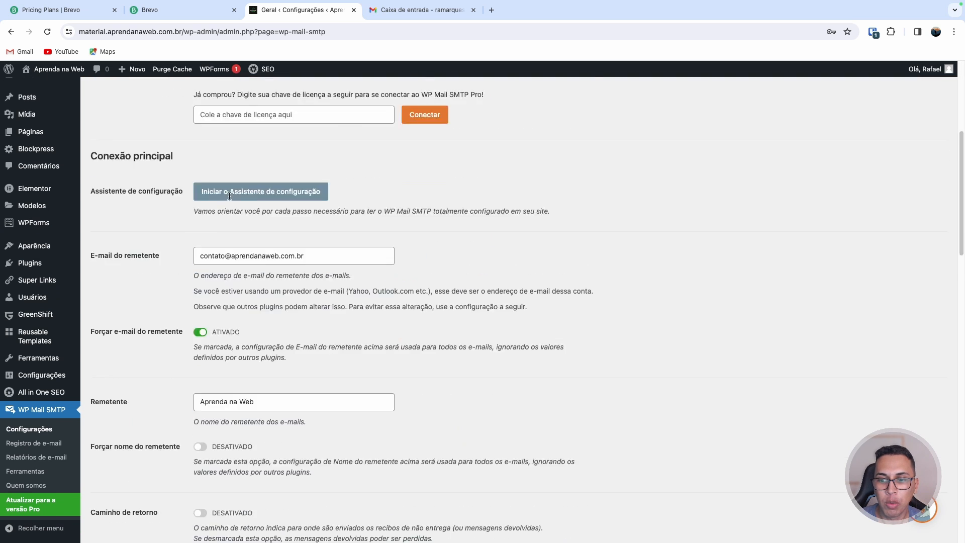
{"action": "left_click_drag", "start_coordinate": [312, 187], "coordinate": [208, 183]}
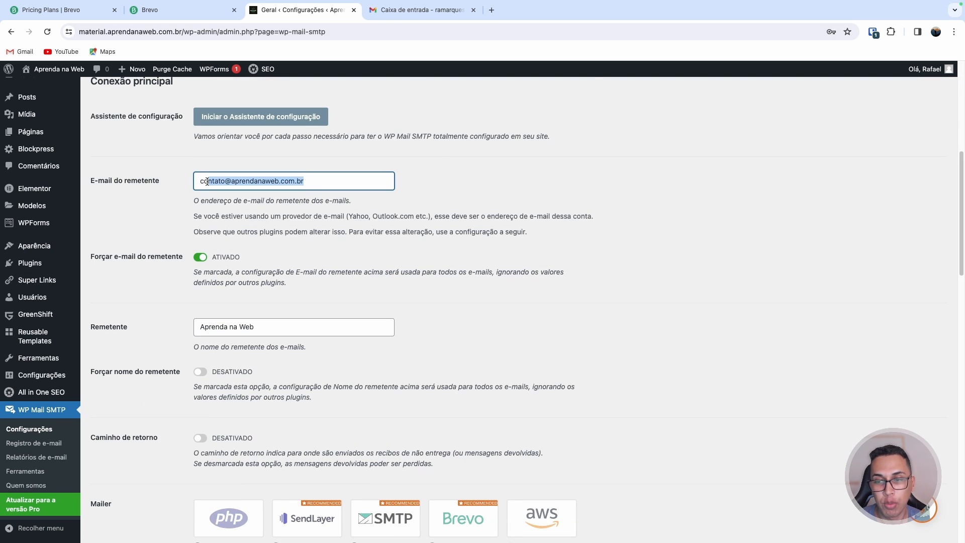
{"action": "double_click", "coordinate": [208, 184]}
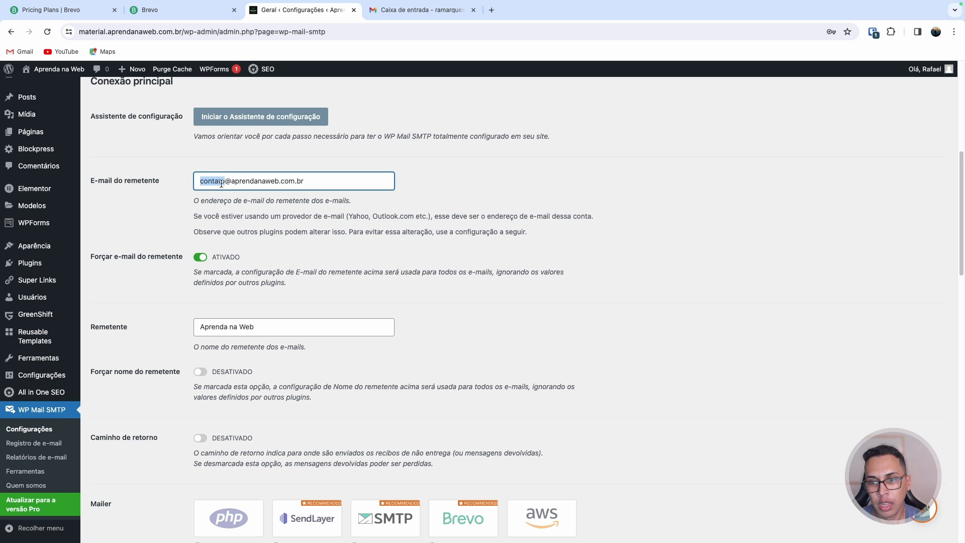
{"action": "scroll", "coordinate": [228, 210], "scroll_direction": "up", "scroll_amount": 7}
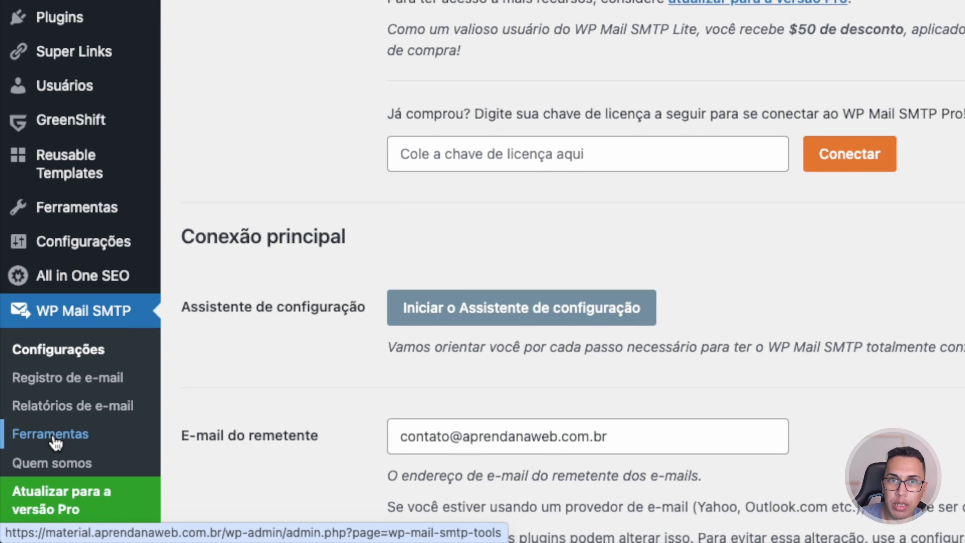
Send a test e-mail from the WP Mail SMTP tools page and review the domain check results
{"action": "left_click", "coordinate": [53, 439]}
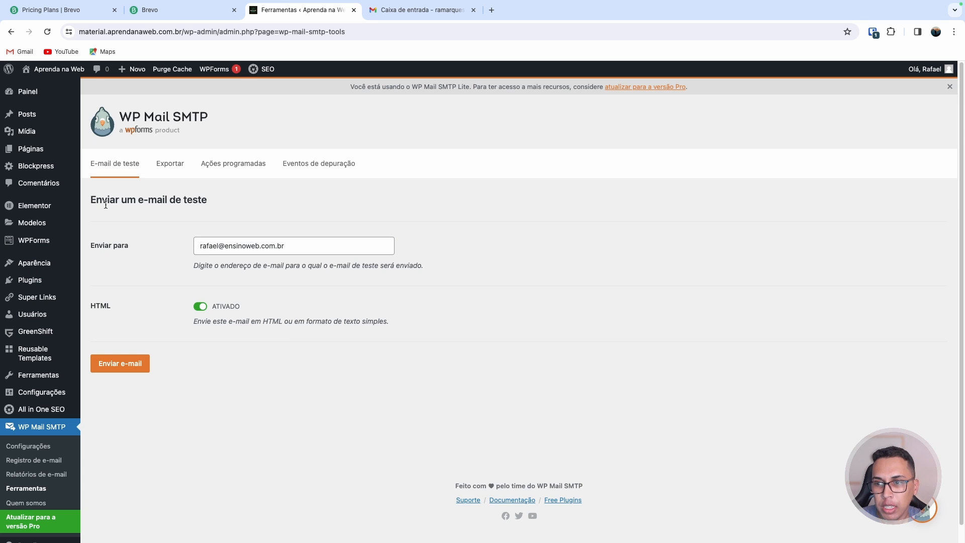
{"action": "left_click_drag", "start_coordinate": [106, 204], "coordinate": [208, 201]}
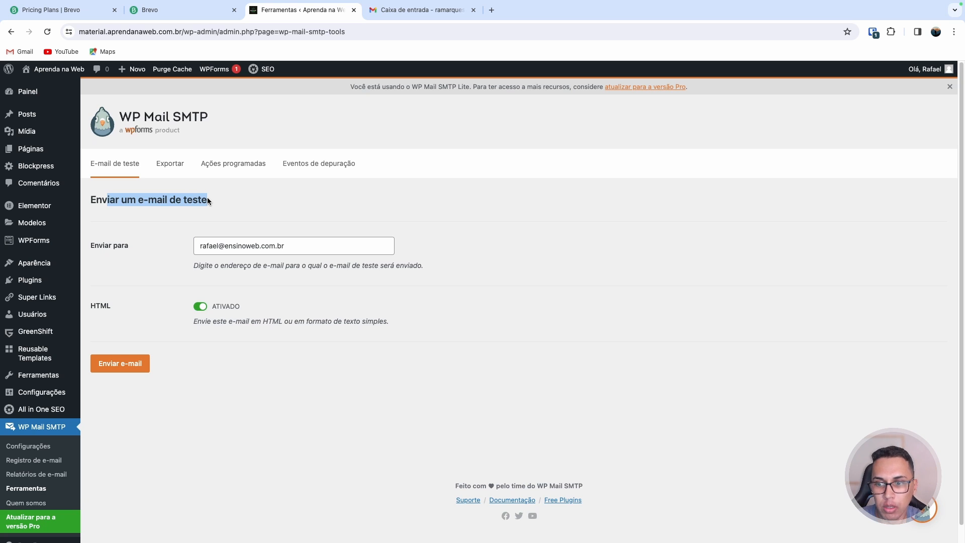
{"action": "left_click", "coordinate": [123, 366]}
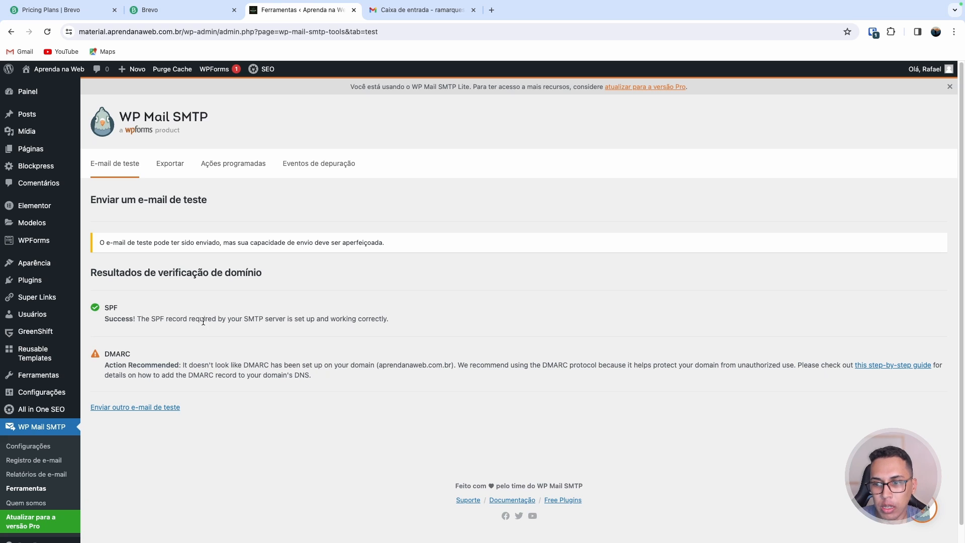
{"action": "double_click", "coordinate": [118, 353]}
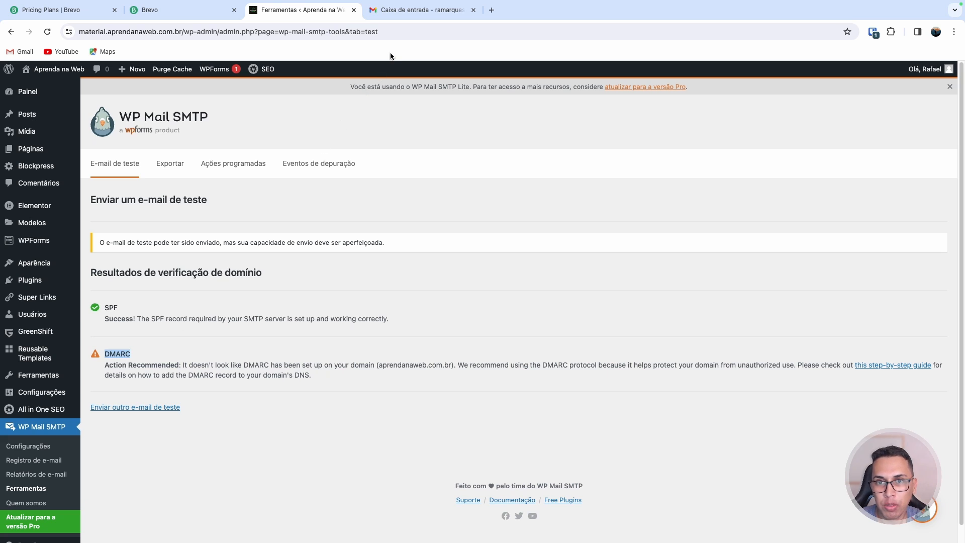
Open the WP Mail SMTP test e-mail in the recipient's Gmail inbox and read its content
{"action": "left_click", "coordinate": [415, 12]}
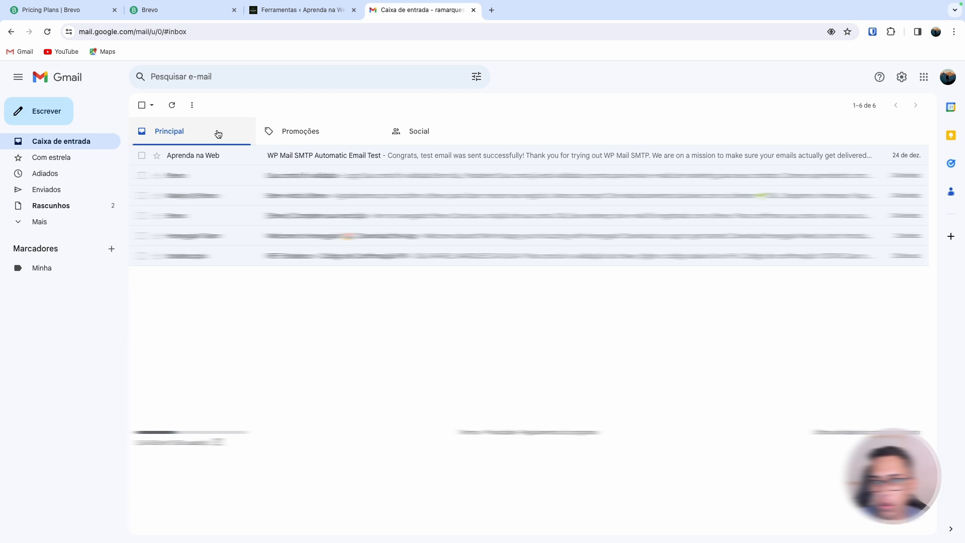
{"action": "left_click", "coordinate": [60, 206]}
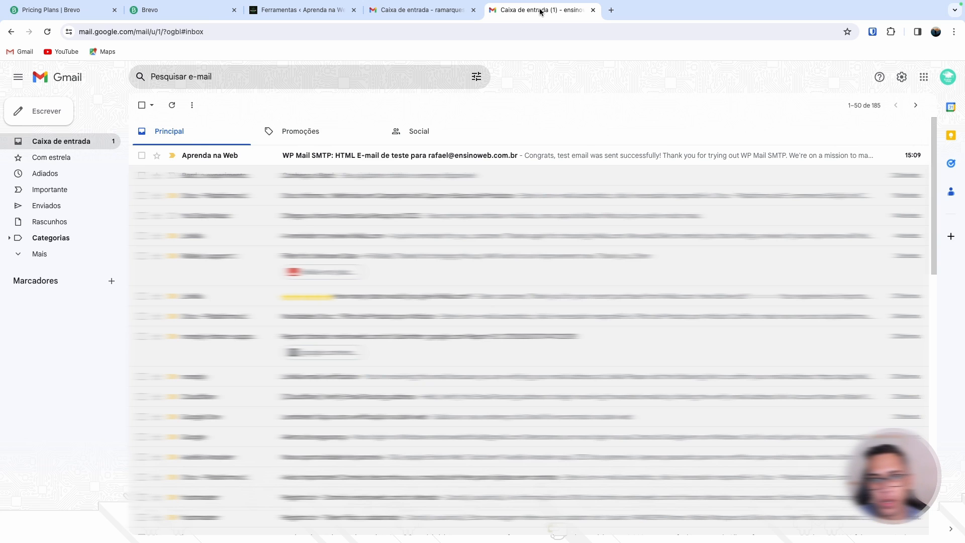
{"action": "left_click", "coordinate": [425, 11]}
{"action": "left_click", "coordinate": [518, 10]}
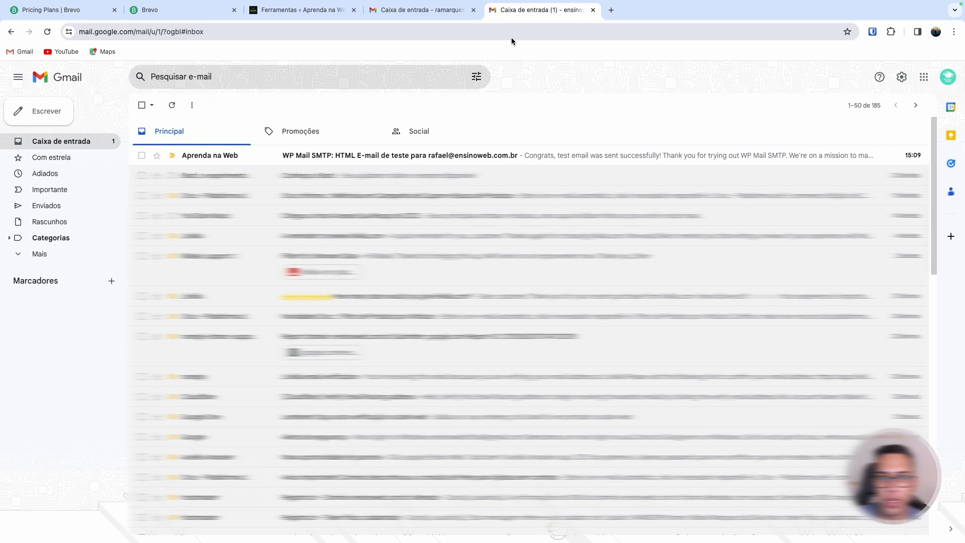
{"action": "left_click", "coordinate": [443, 158]}
{"action": "scroll", "coordinate": [442, 193], "scroll_direction": "down", "scroll_amount": 5}
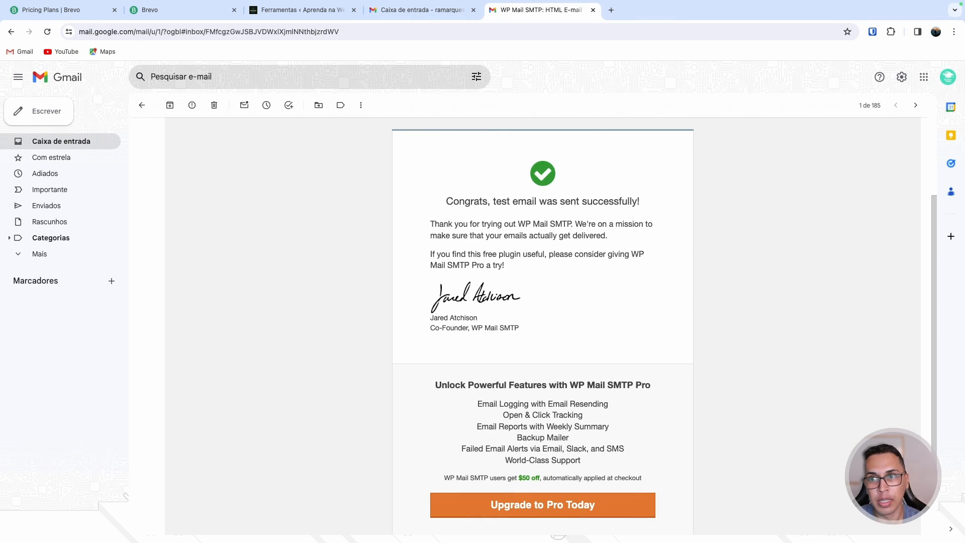
{"action": "left_click", "coordinate": [66, 11]}
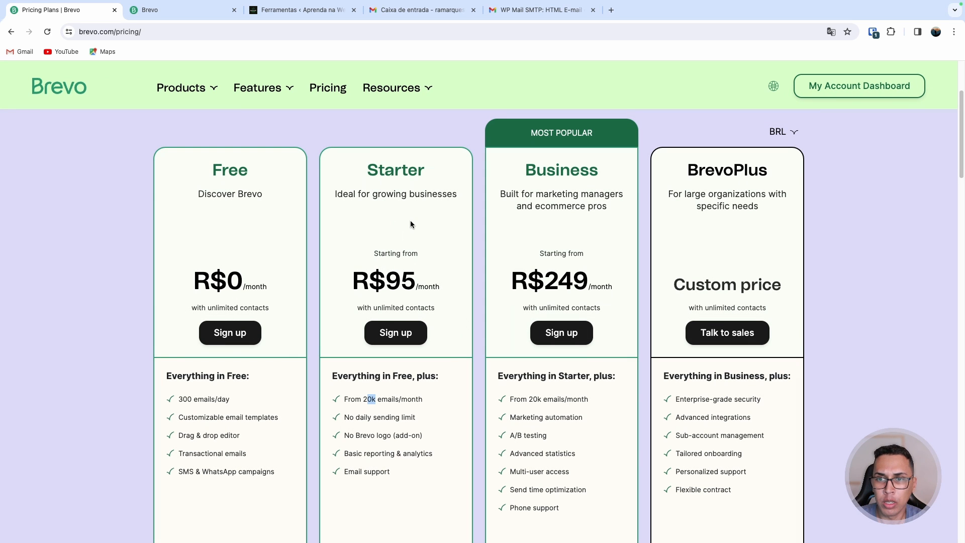
{"action": "left_click", "coordinate": [307, 11]}
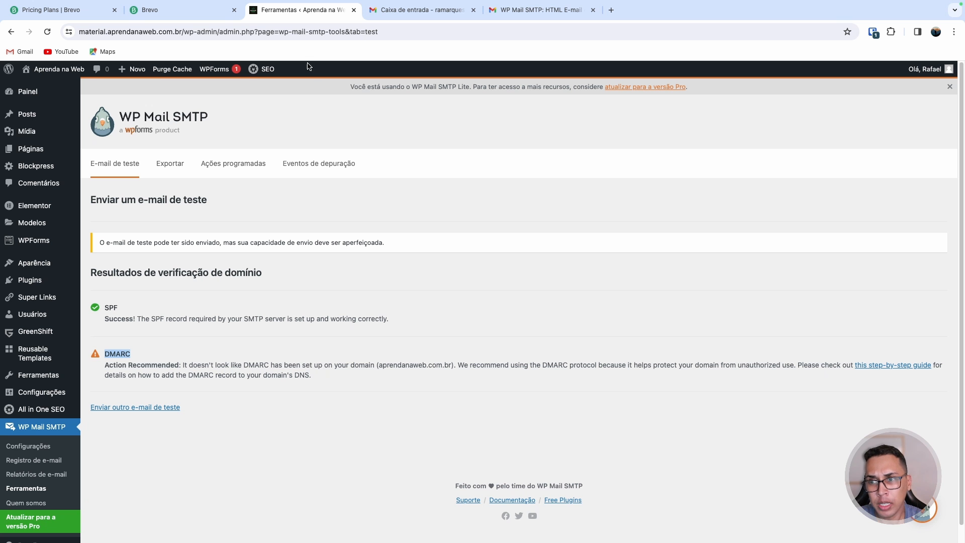